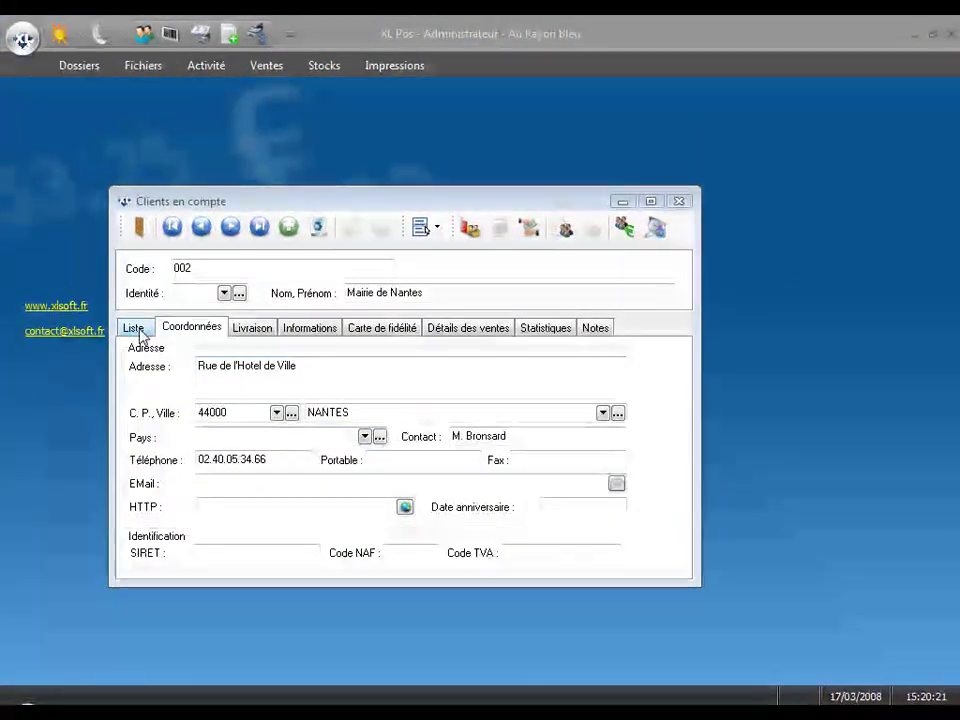
Step: Review the main and delivery addresses of the Mairie de Nantes account, including its list of other addresses
left_click(251, 330)
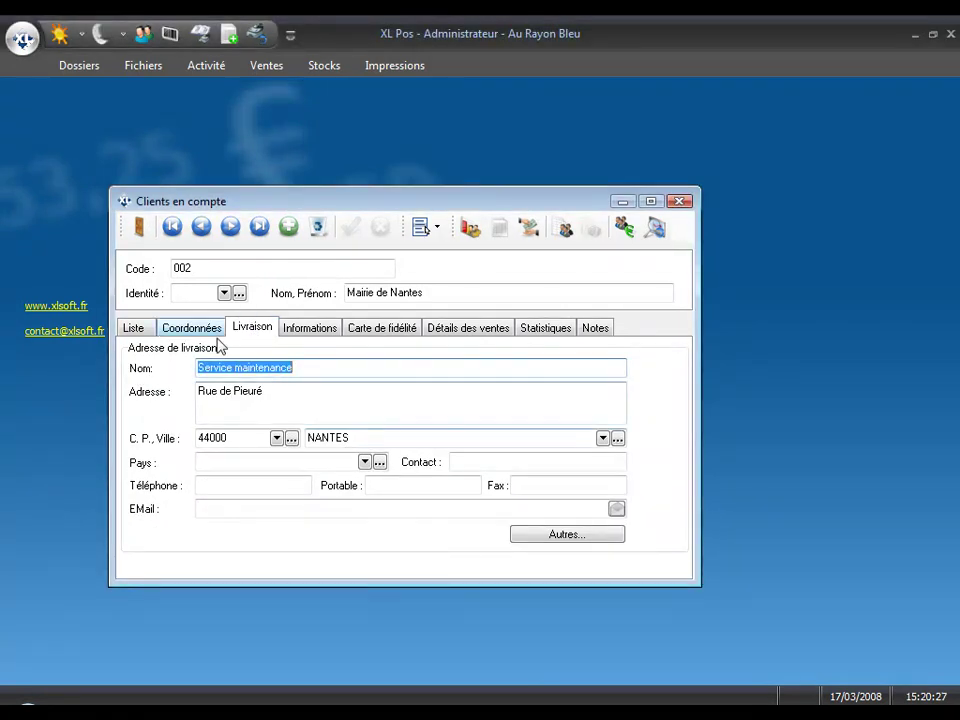
left_click(200, 331)
left_click(268, 339)
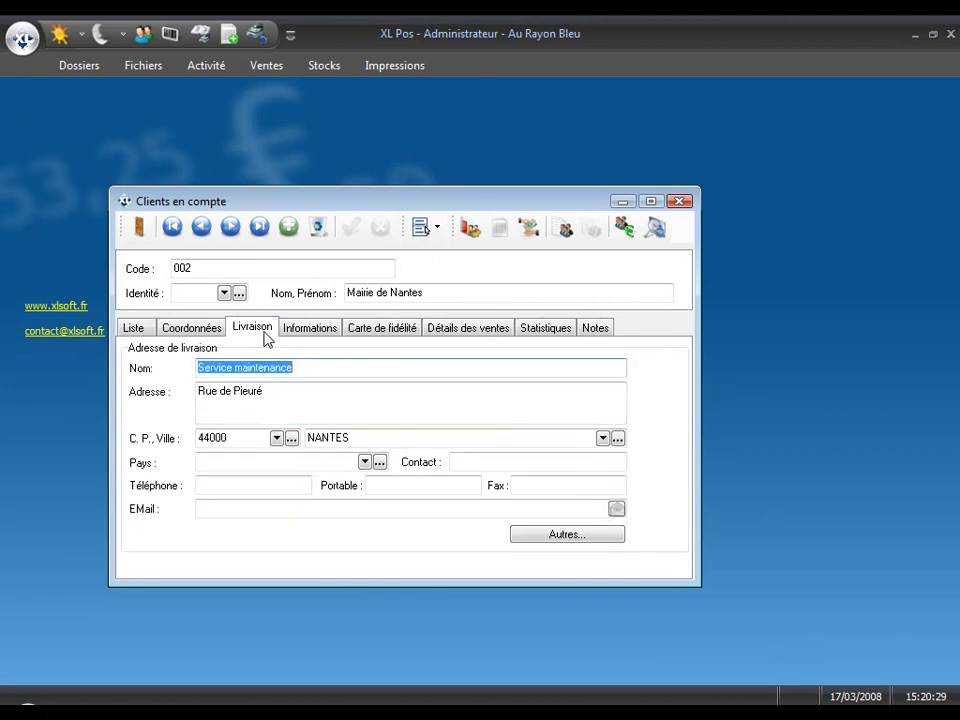
left_click(542, 541)
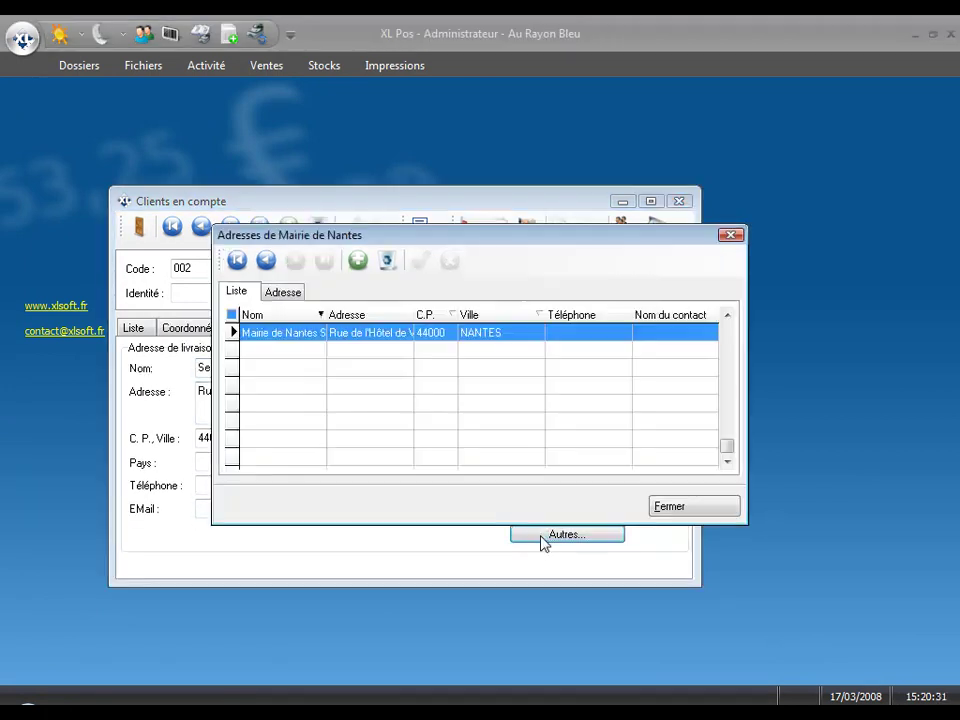
left_click(671, 512)
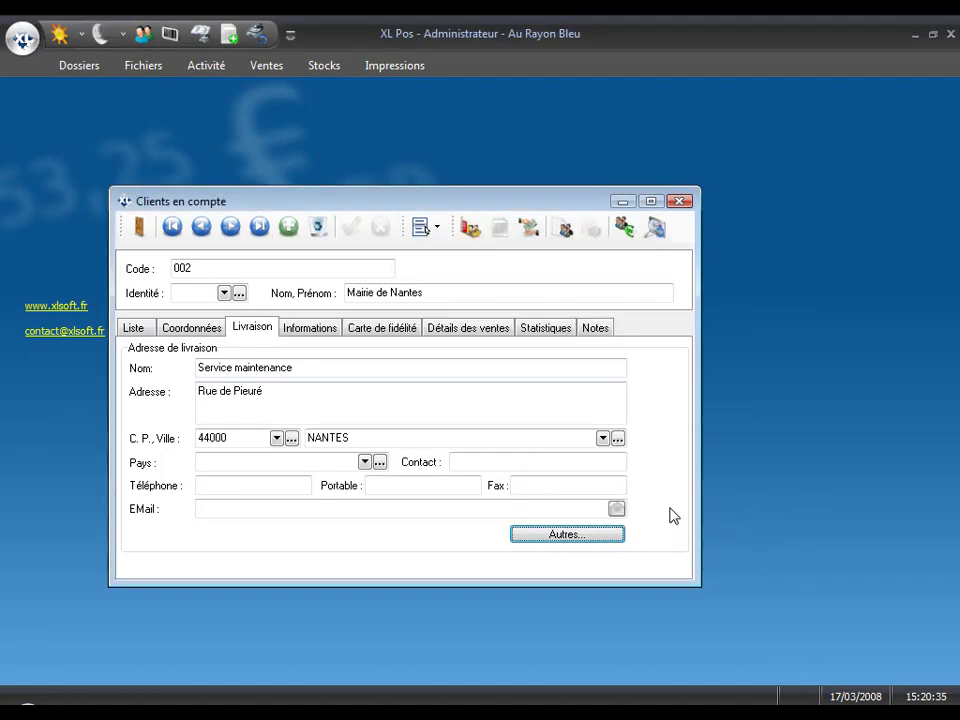
Step: Examine the private article prices for Mairie de Nantes, including the Cadre Photo Studio line
left_click(208, 334)
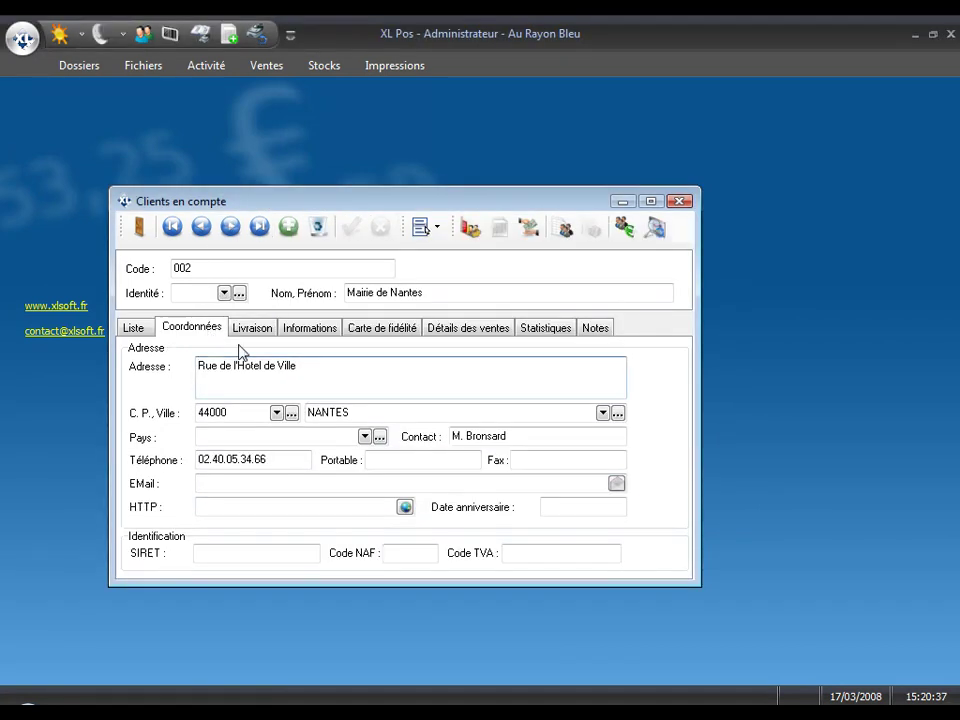
left_click(625, 228)
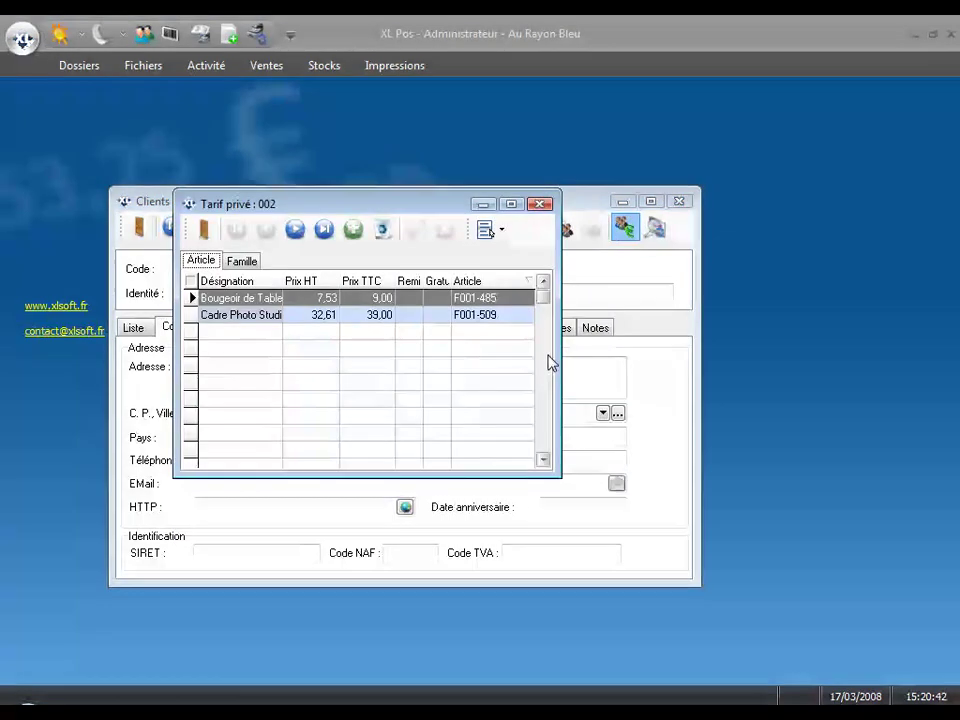
left_click(298, 320)
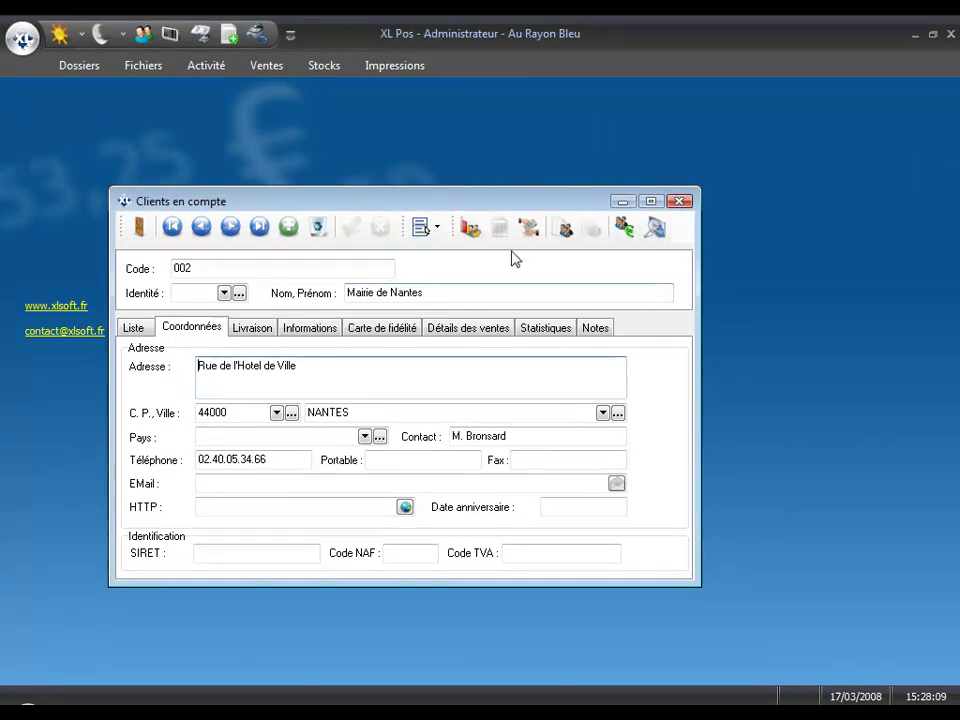
Step: Review the customer's sales documents by type: quotes, orders, delivery notes and invoices
left_click(499, 235)
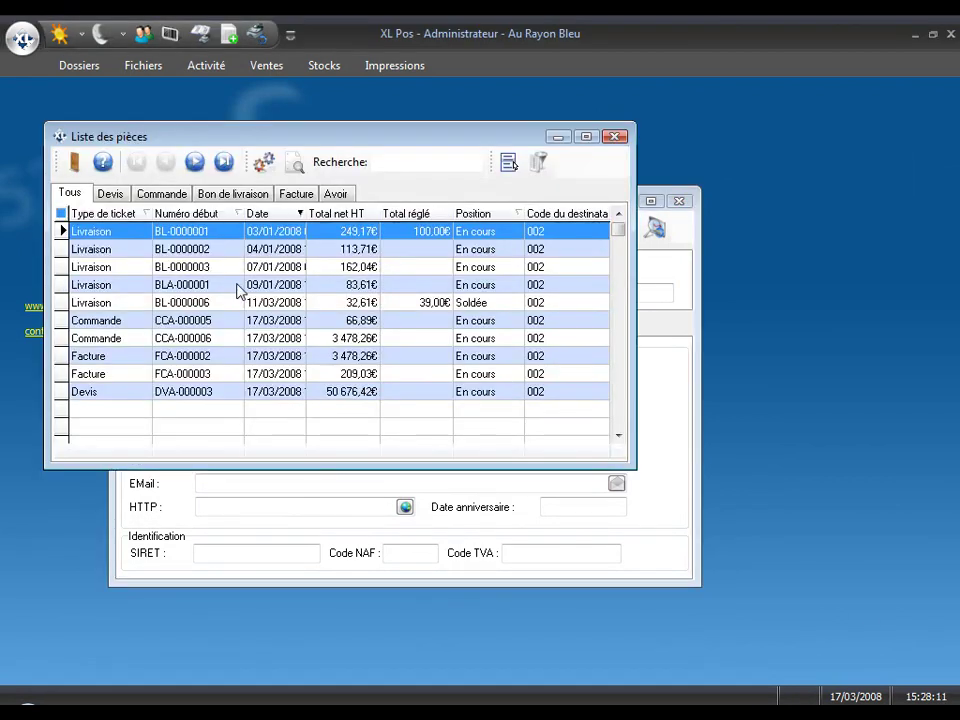
left_click(111, 194)
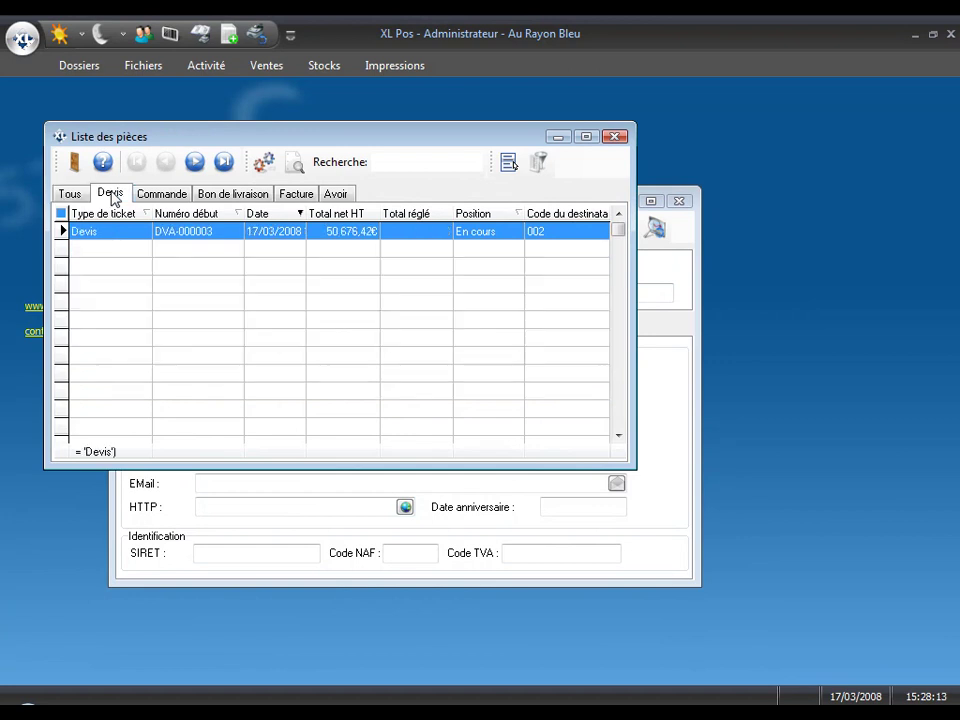
left_click(167, 195)
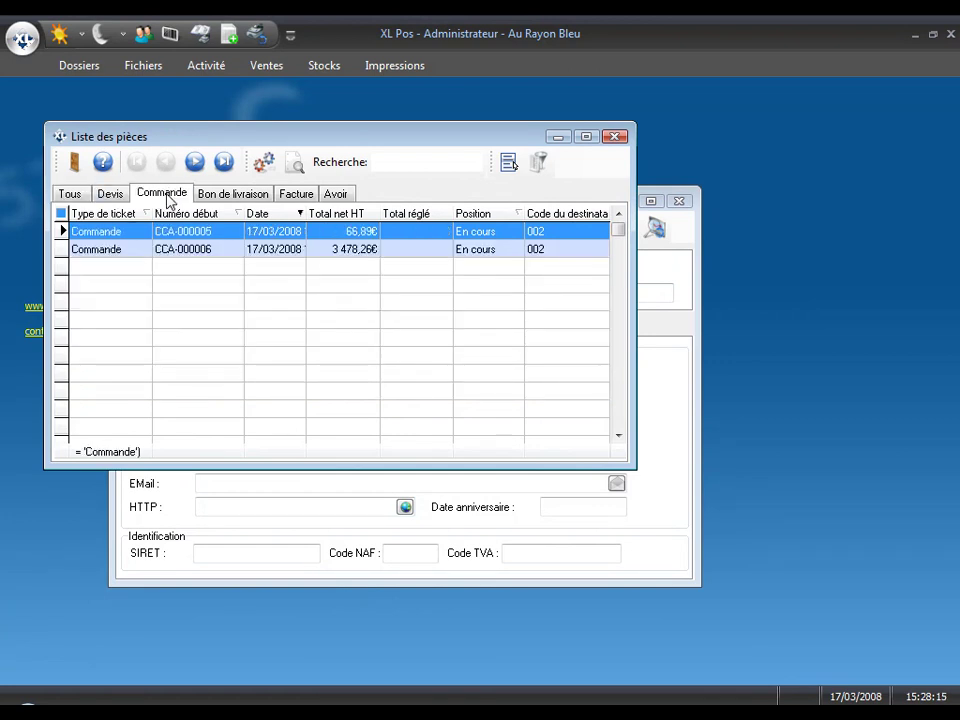
left_click(231, 199)
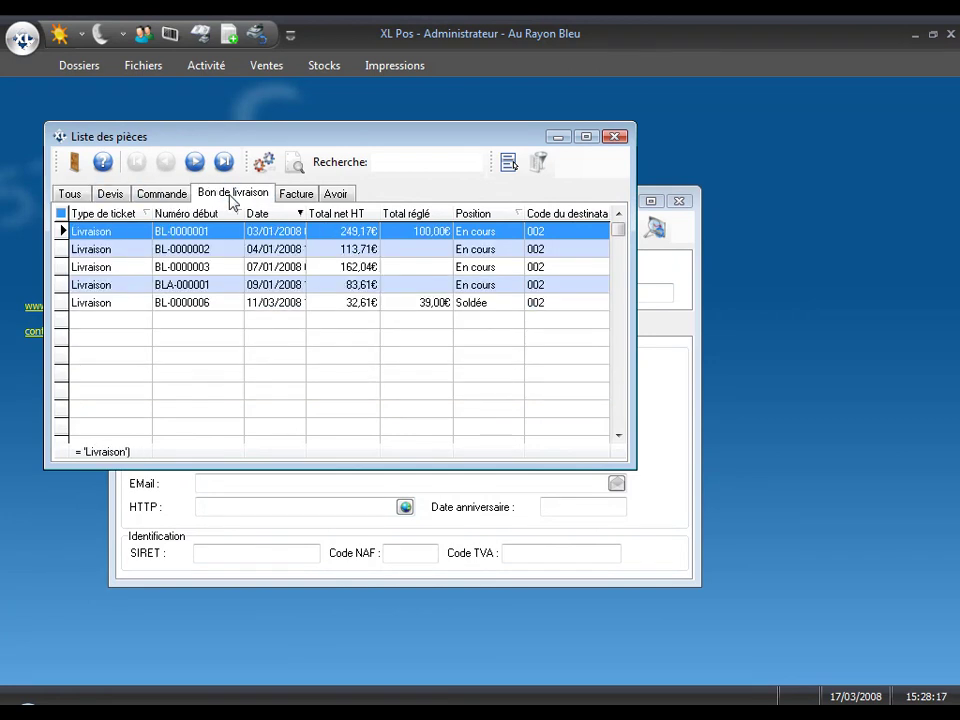
left_click(298, 202)
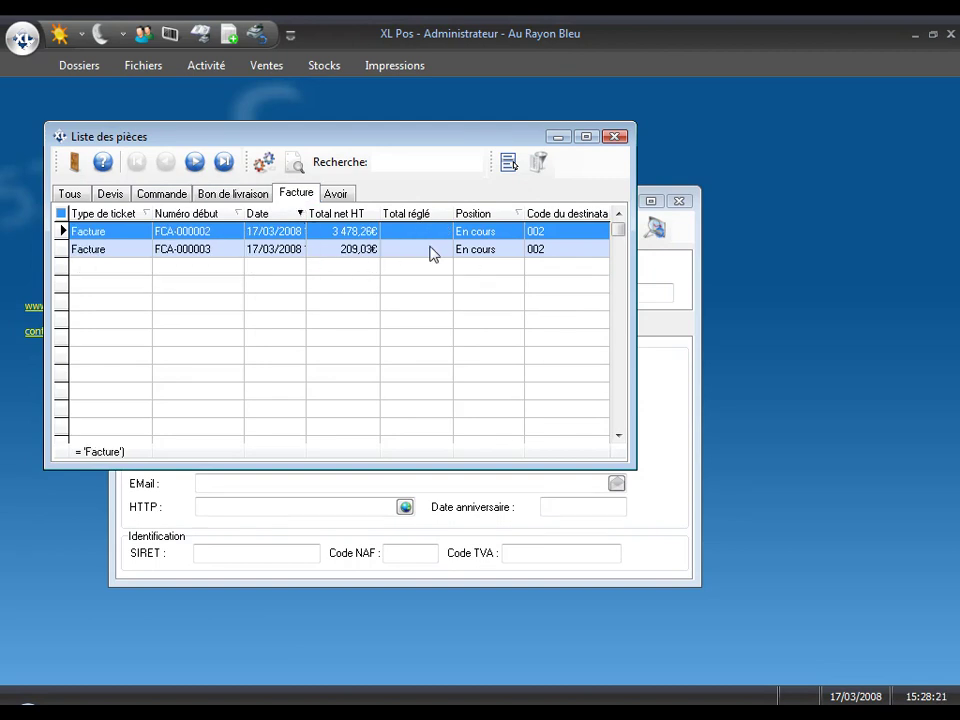
left_click(617, 137)
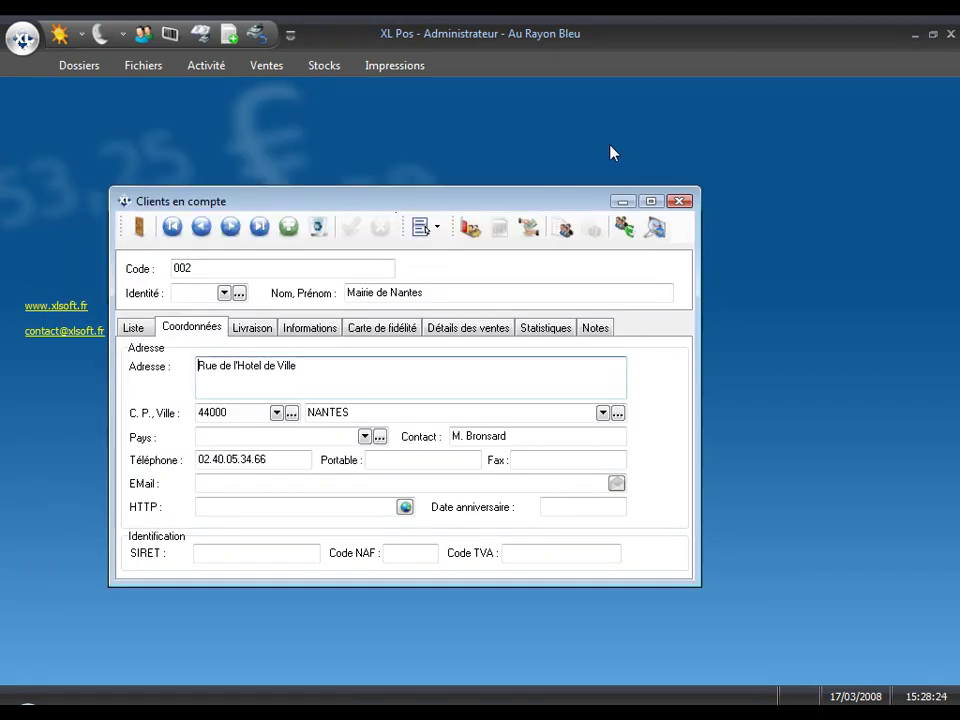
key("ctrl+shift+Right")
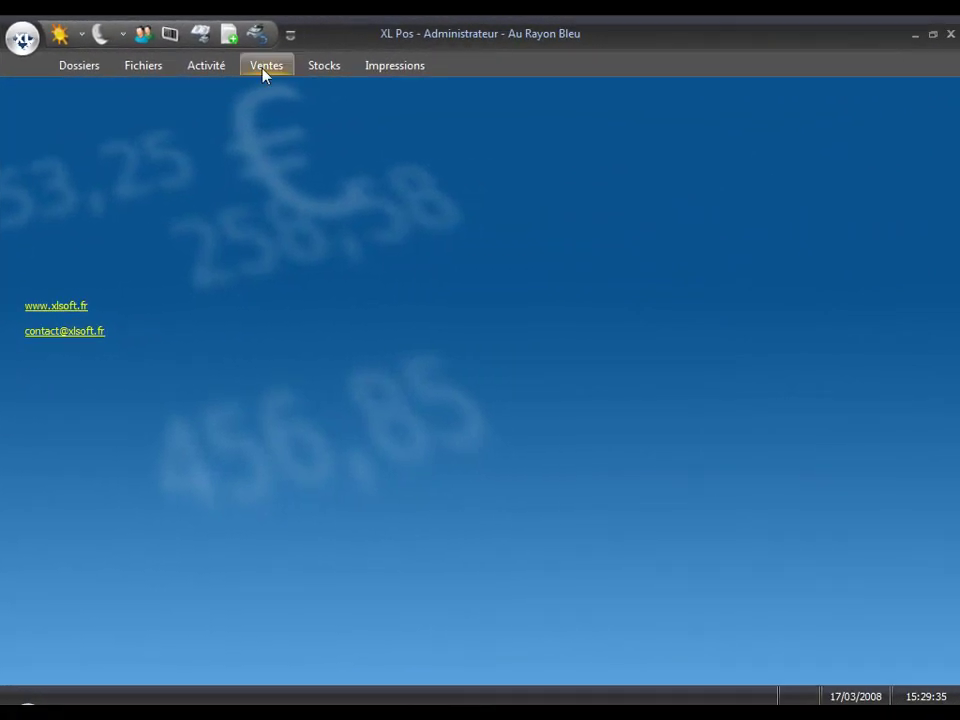
Step: Create a new sales order for the account customer Mairie de Nantes
left_click(265, 70)
left_click(142, 110)
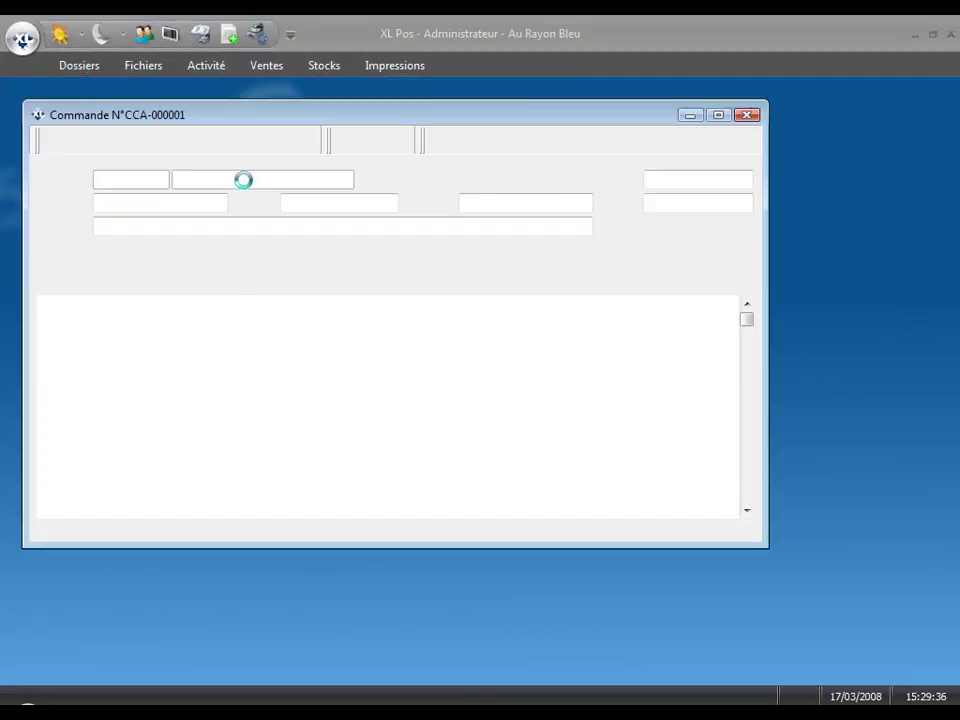
left_click(203, 142)
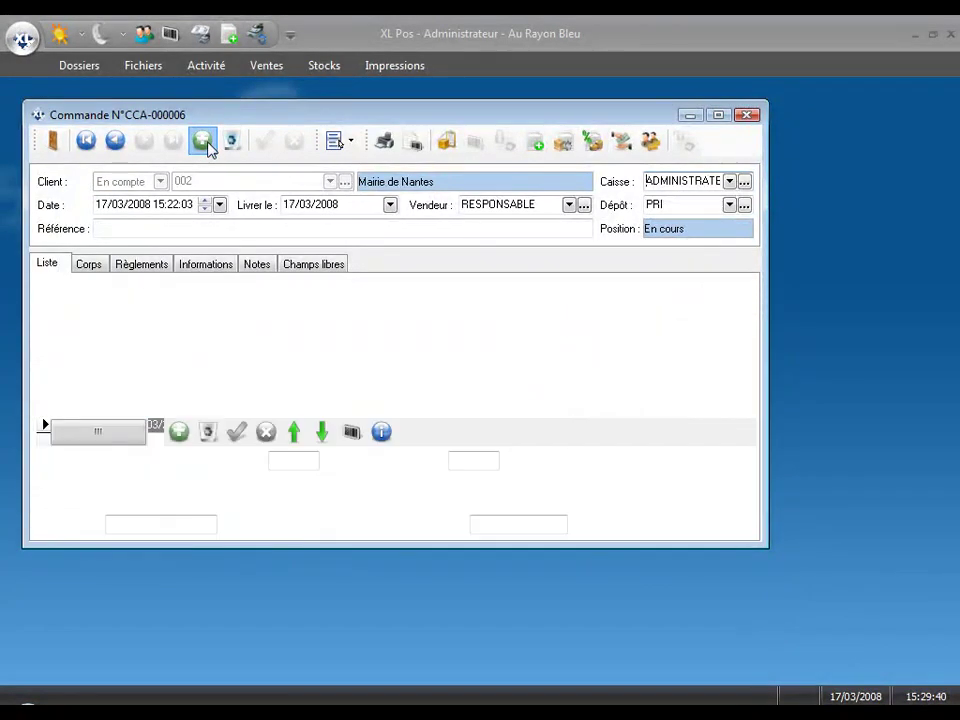
left_click(330, 182)
left_click(321, 229)
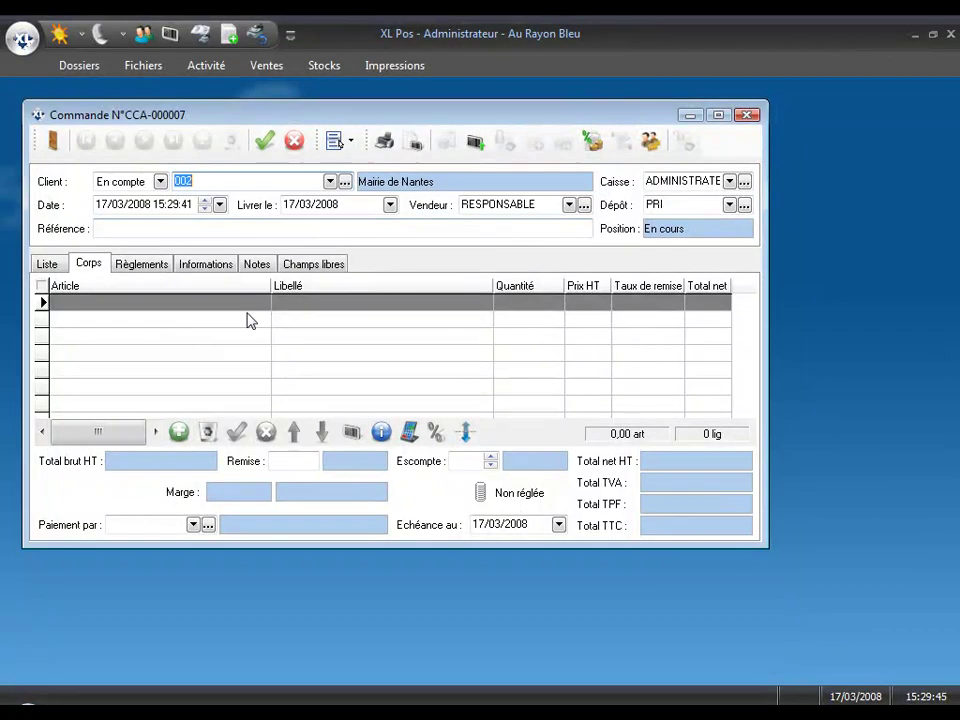
Step: Add 70 units of article F001-509 (Cadre Photo Studio) to the order and save it
left_click(249, 311)
type("A")
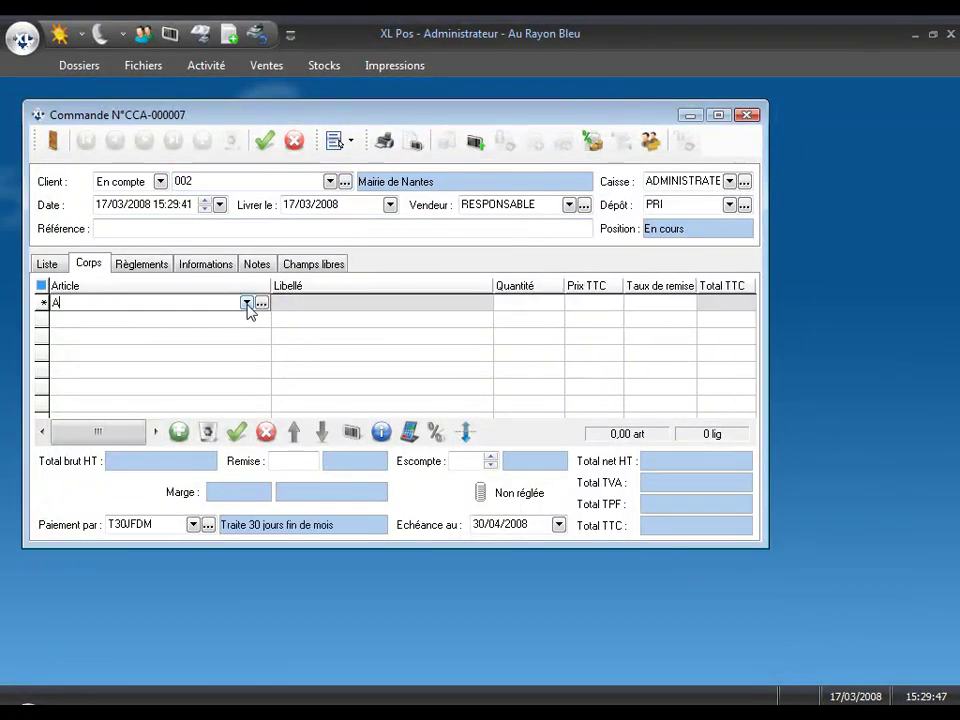
key("Return")
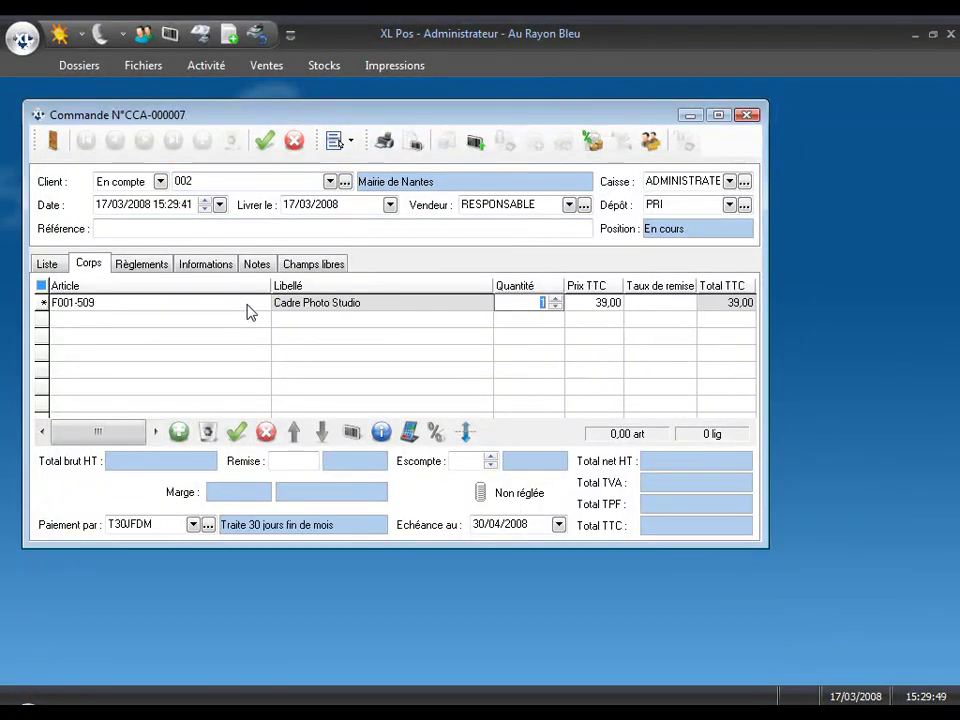
type("70")
key("Return")
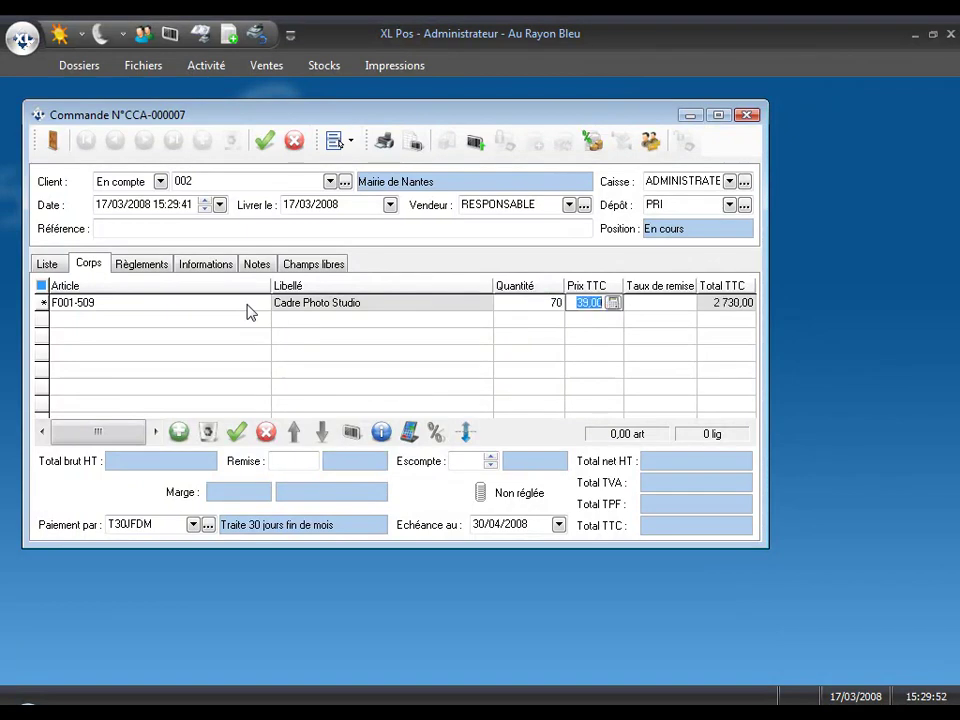
key("Return")
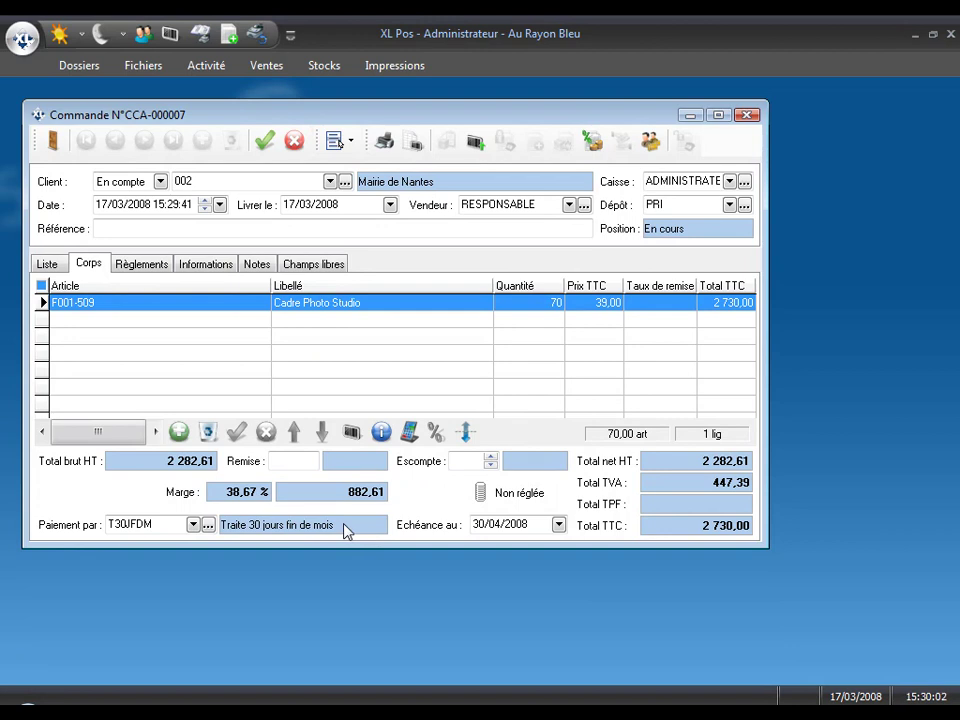
left_click(264, 141)
left_click(536, 445)
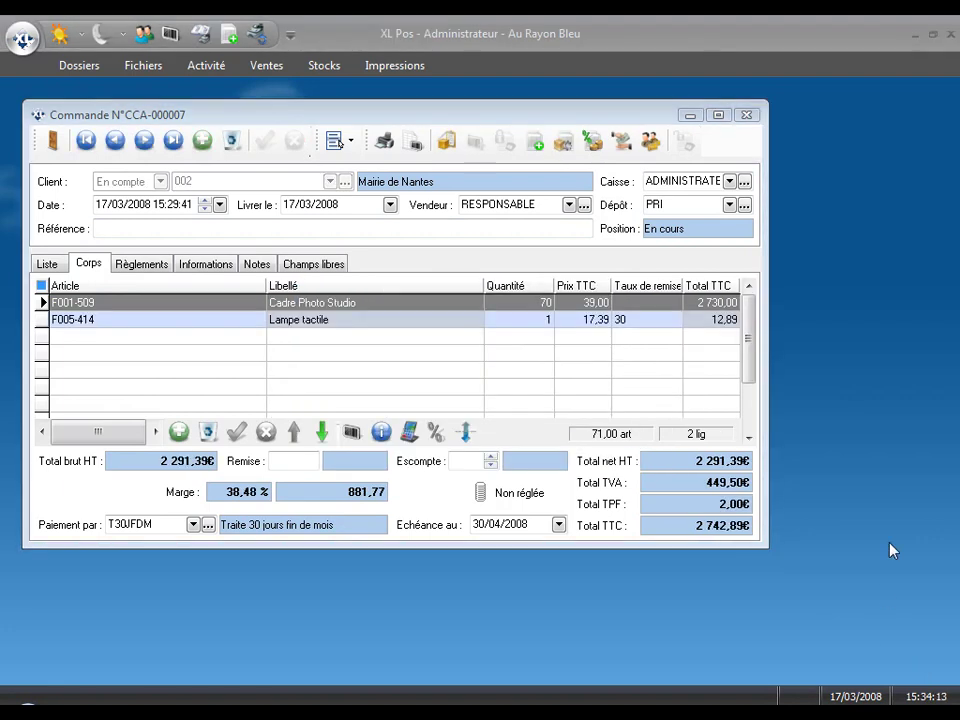
Step: Preview the printed order and check its article lines, tax breakdown and totals
left_click(384, 141)
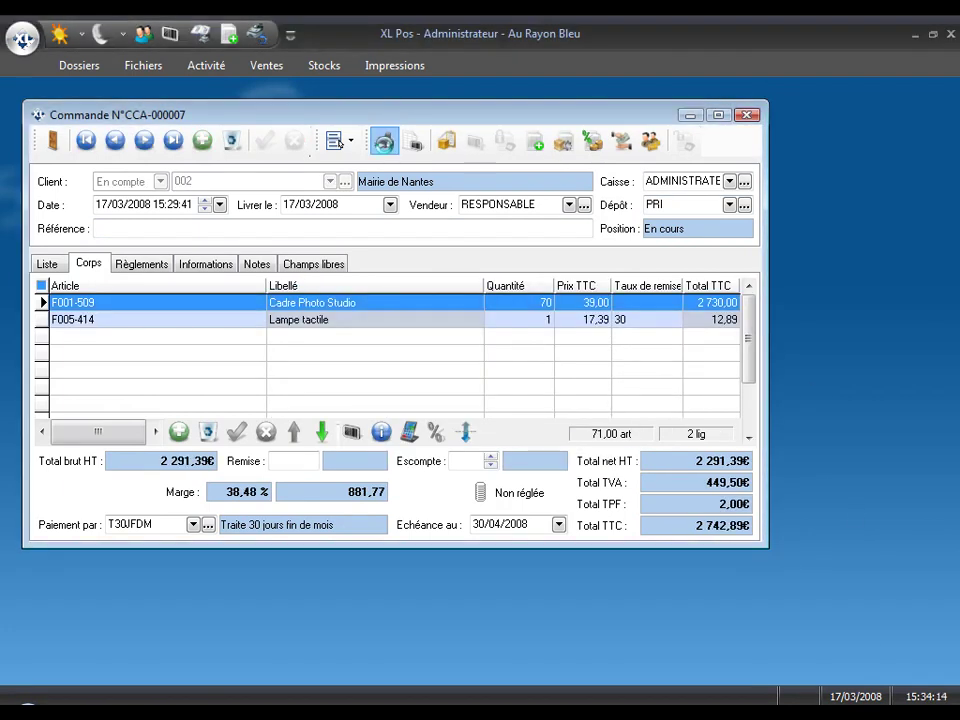
left_click(620, 250)
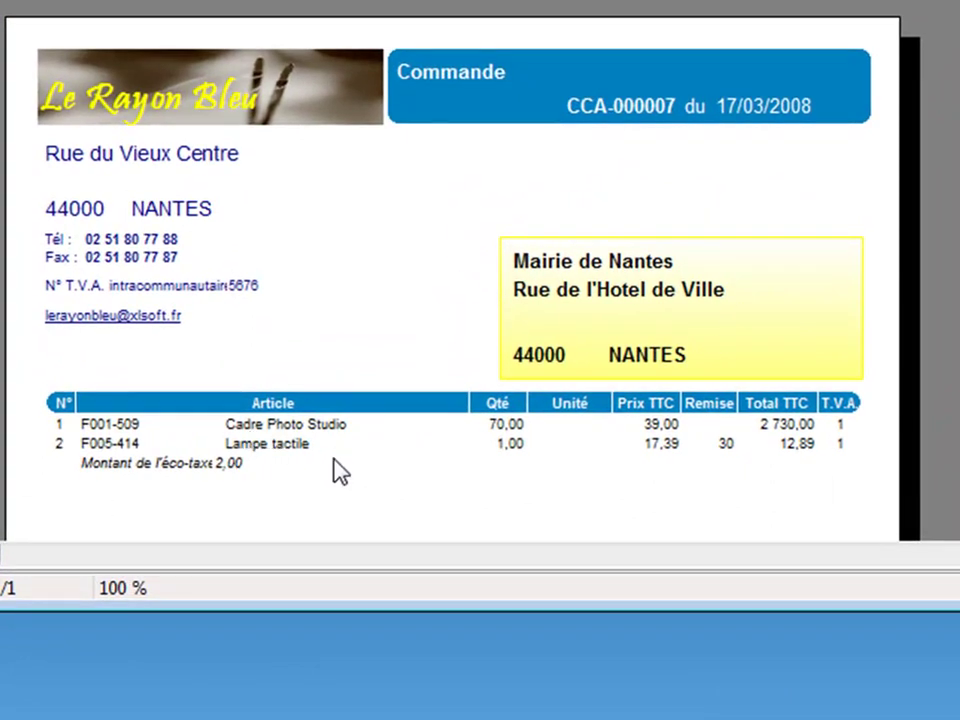
scroll(450, 280, "down", 10)
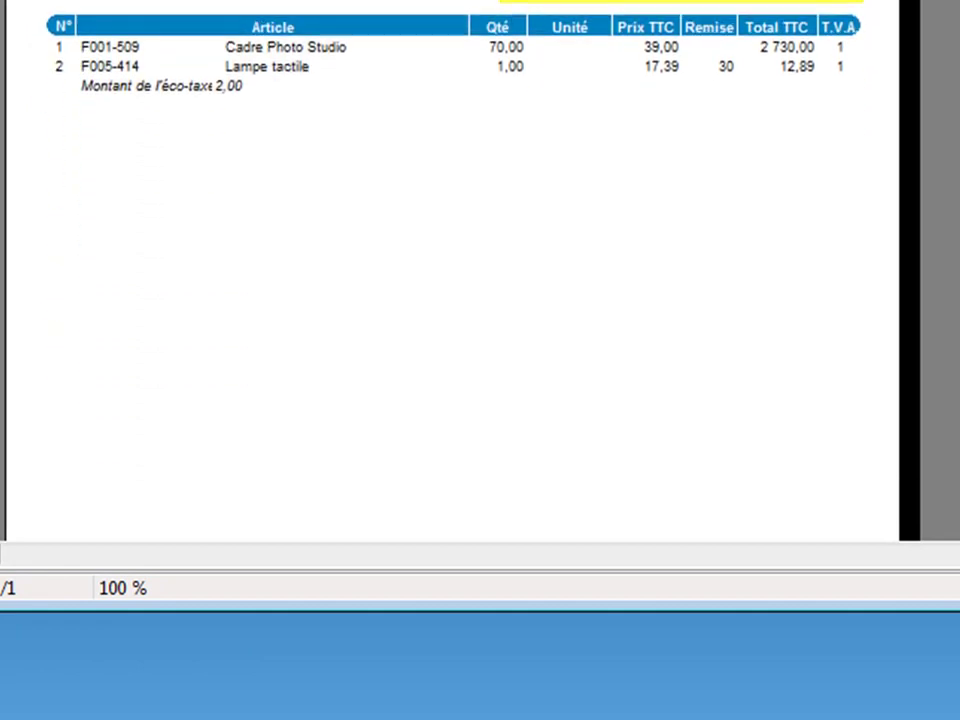
scroll(450, 280, "down", 2)
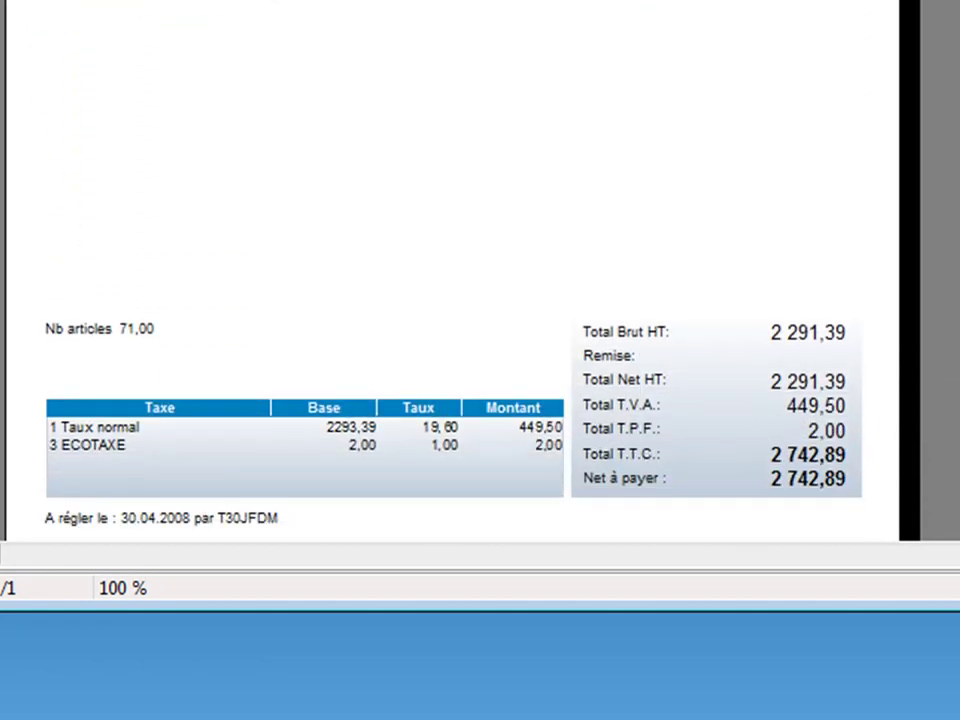
scroll(450, 280, "up", 12)
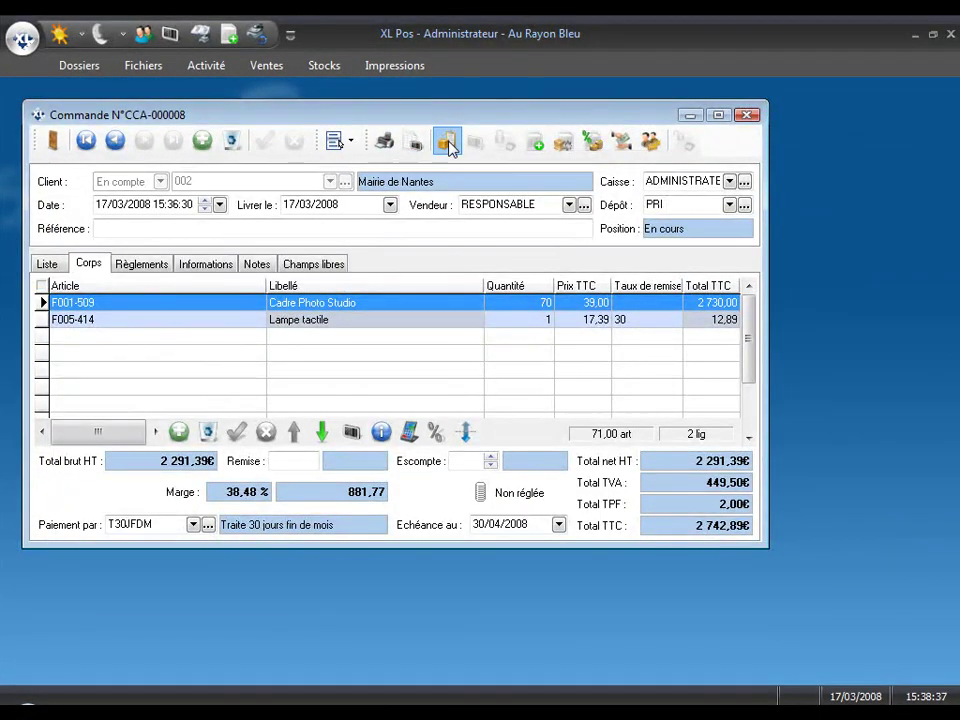
Step: Convert the Mairie de Nantes order into a delivery note, save it, and close both documents
left_click(448, 145)
left_click(537, 445)
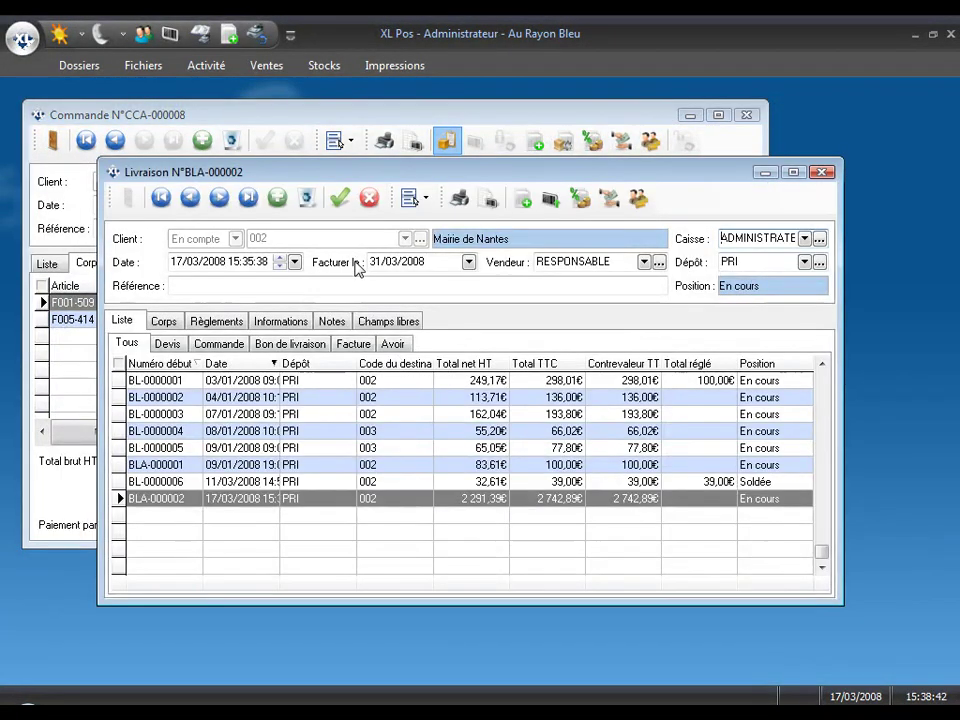
left_click(340, 199)
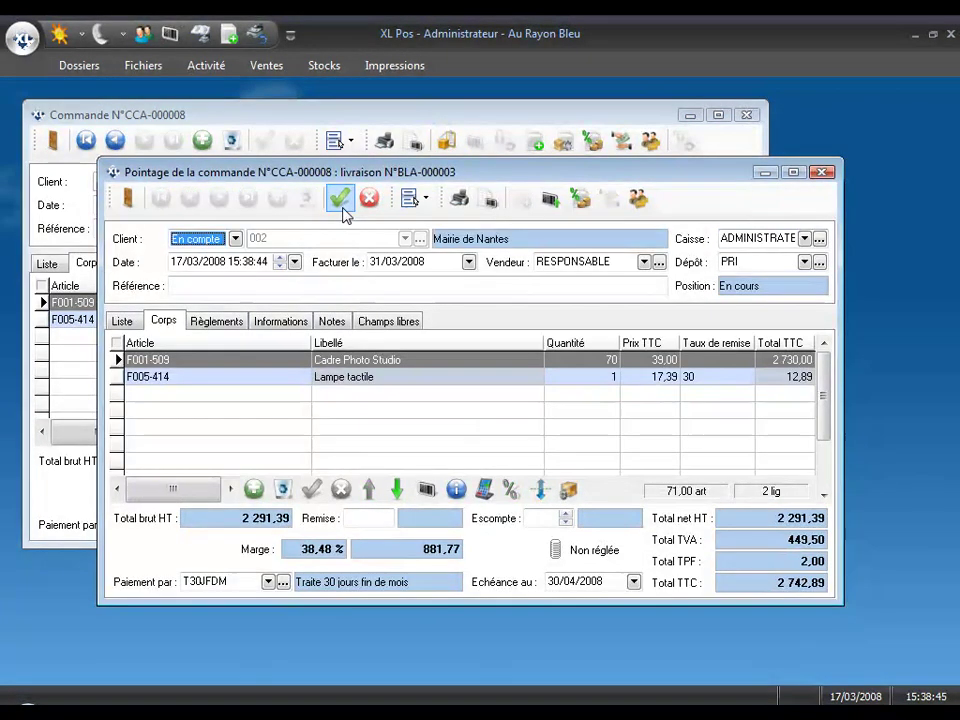
left_click(340, 200)
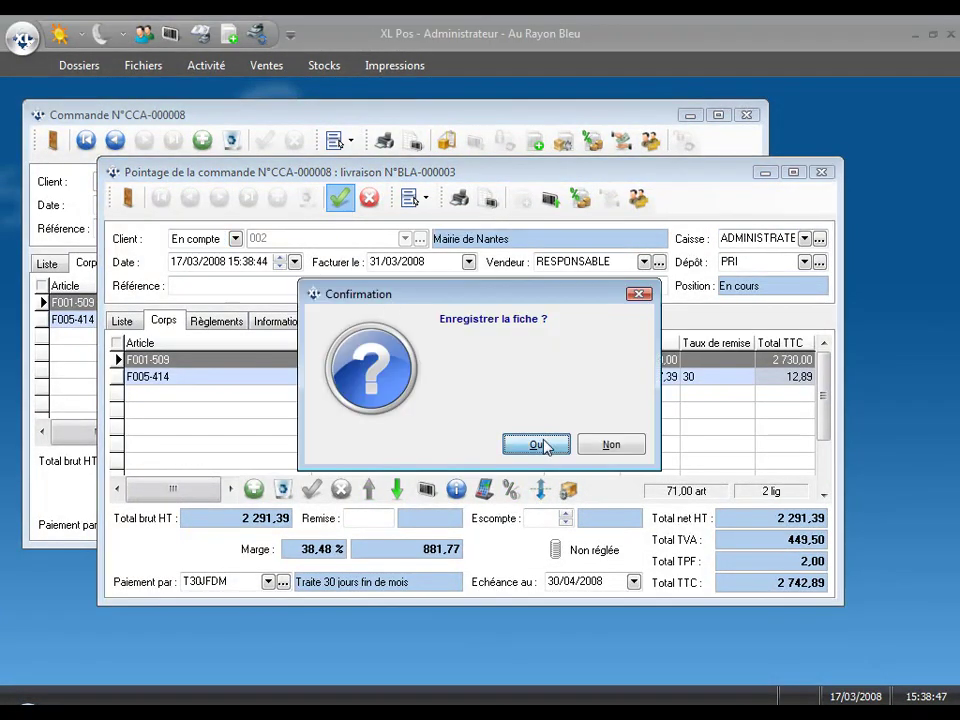
left_click(543, 446)
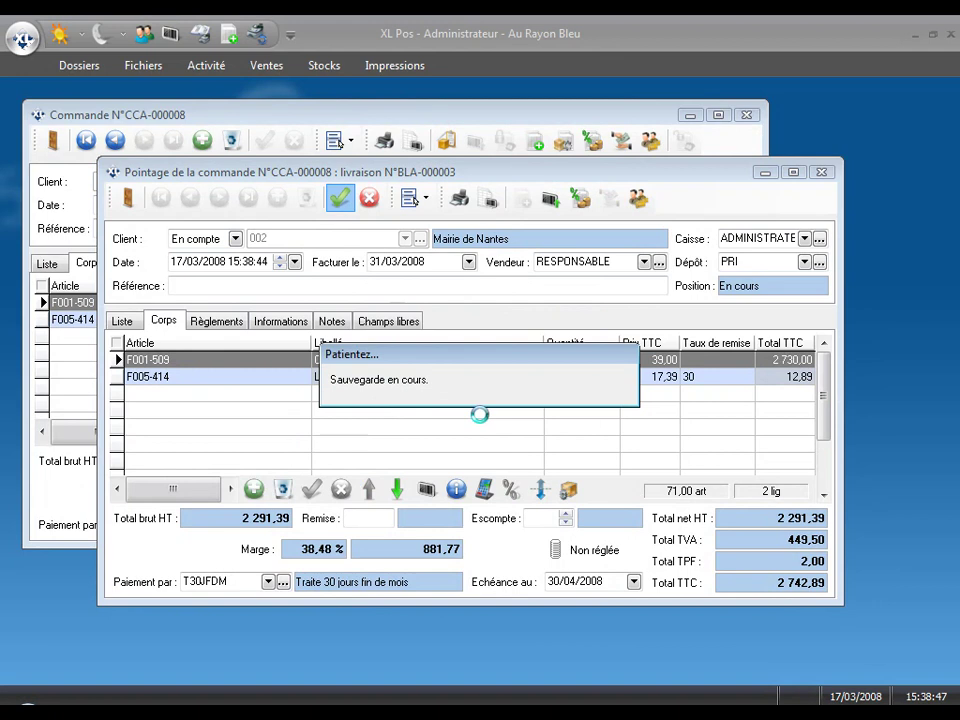
left_click(821, 173)
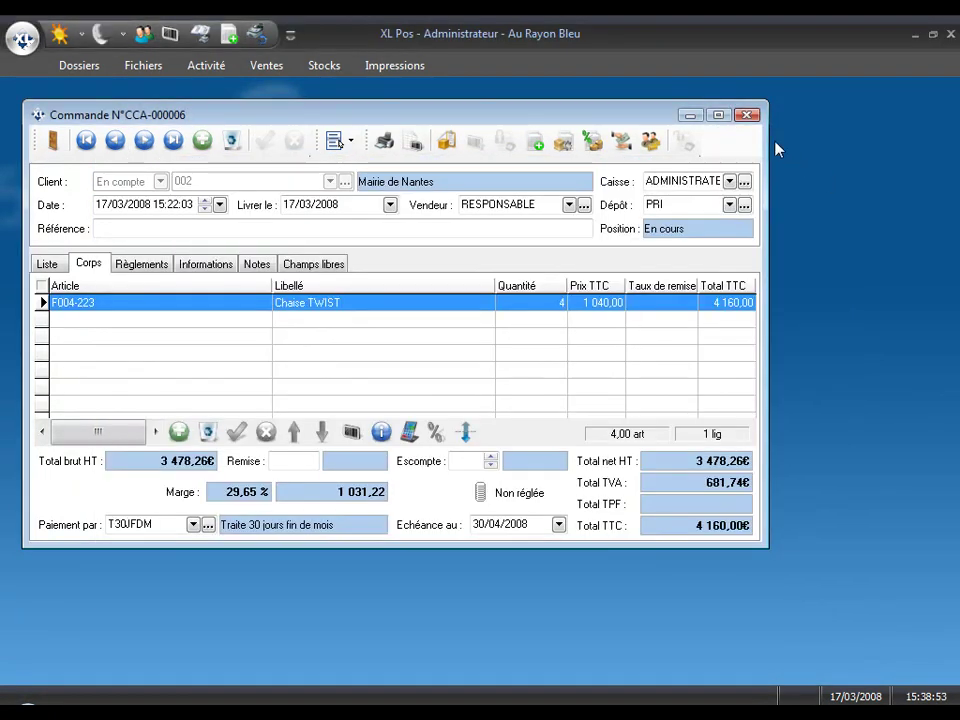
left_click(748, 116)
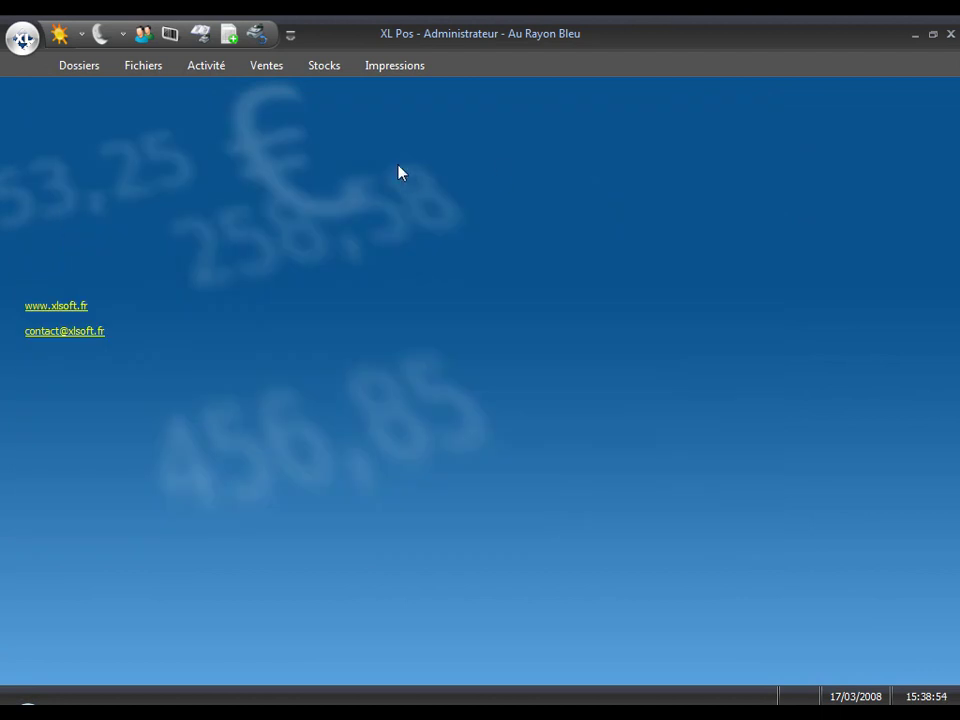
Step: Start invoicing of deliveries and restrict it to the single customer Mairie de Nantes
left_click(267, 68)
left_click(288, 108)
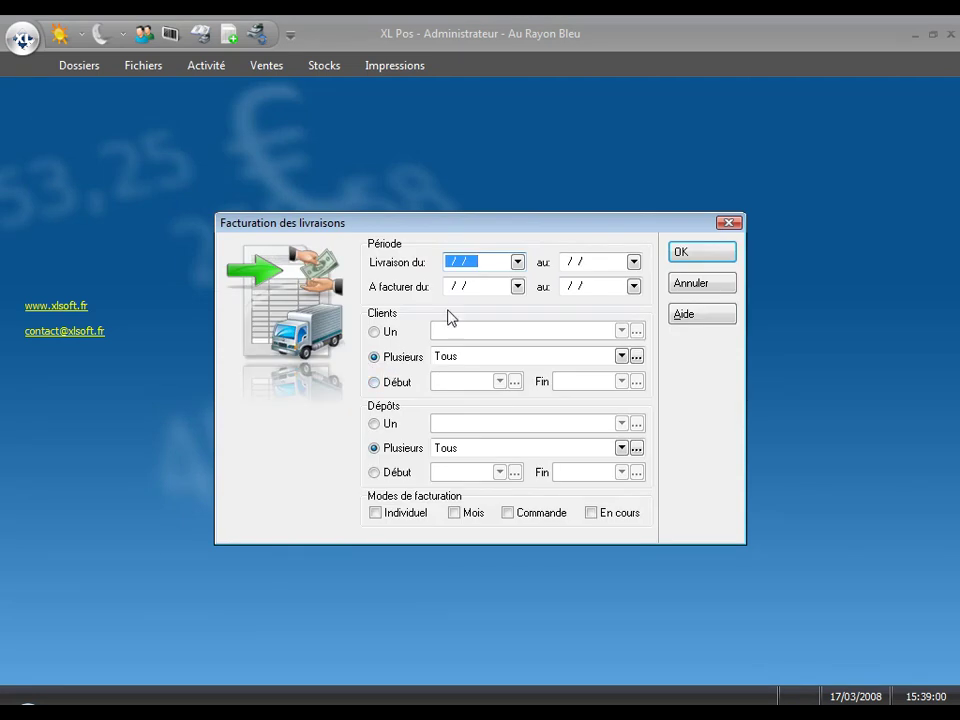
left_click(390, 333)
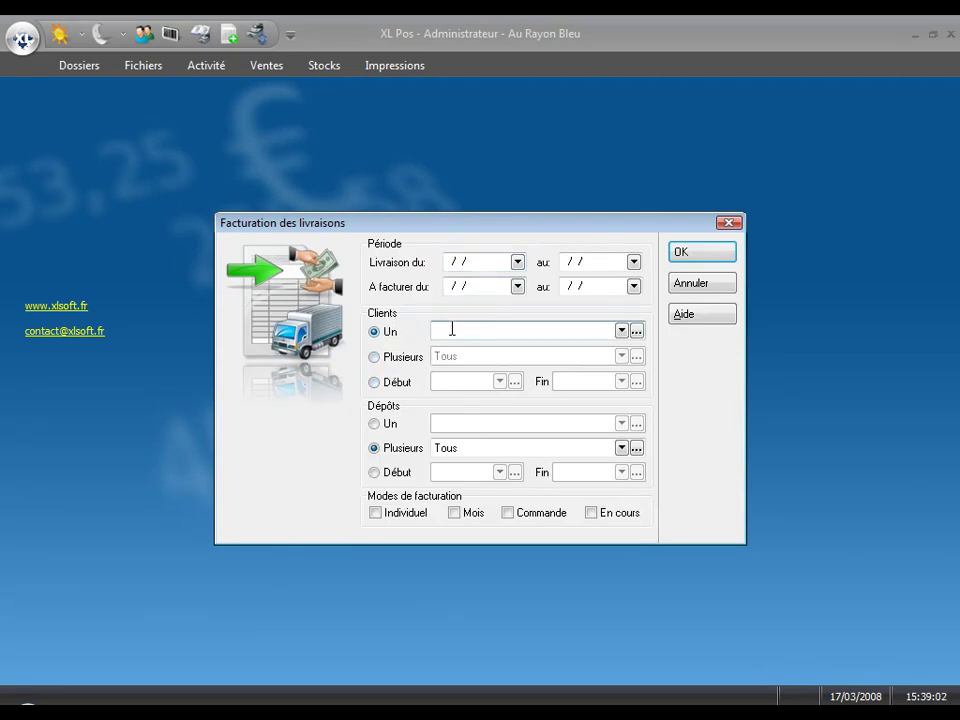
type("n")
left_click(621, 331)
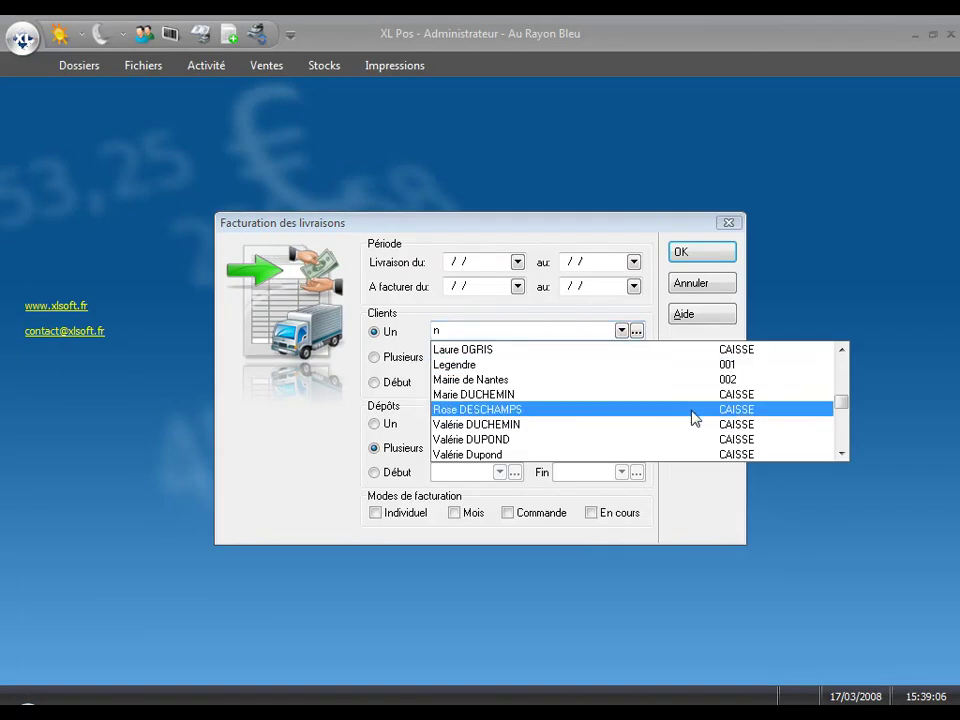
left_click(586, 379)
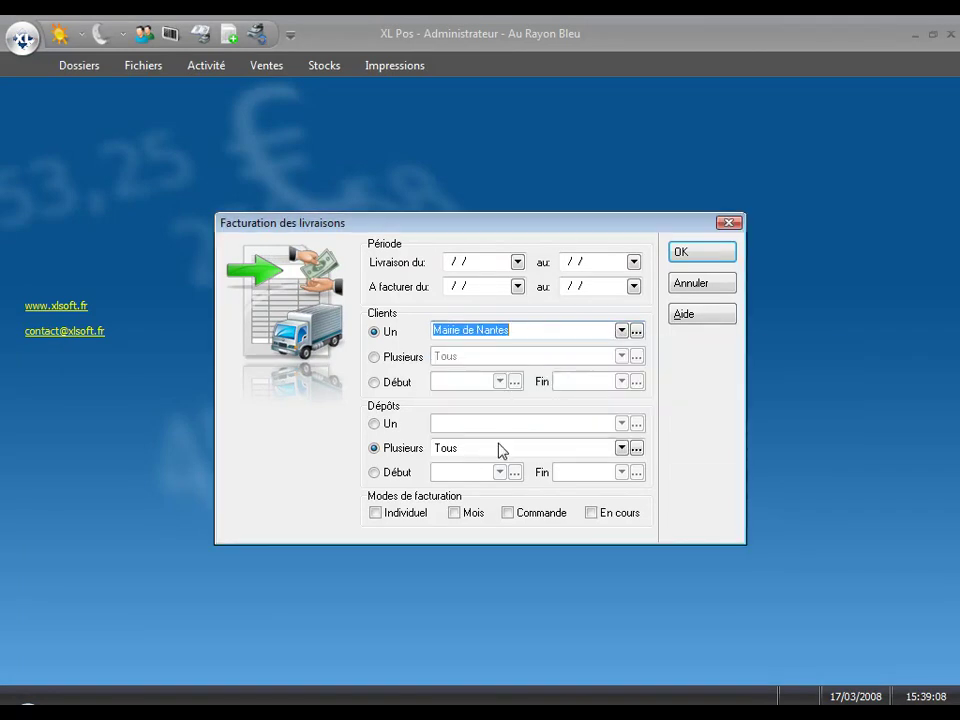
Step: Include the Individuel, Mois, Commande and En cours billing modes and list the matching deliveries
left_click(376, 514)
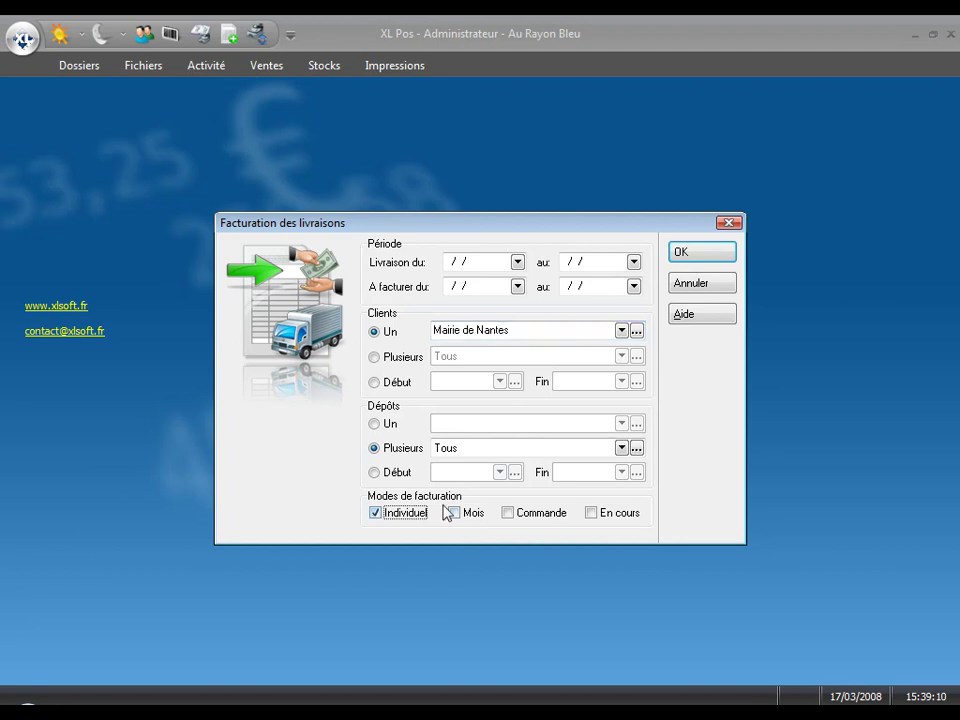
left_click(455, 514)
left_click(510, 515)
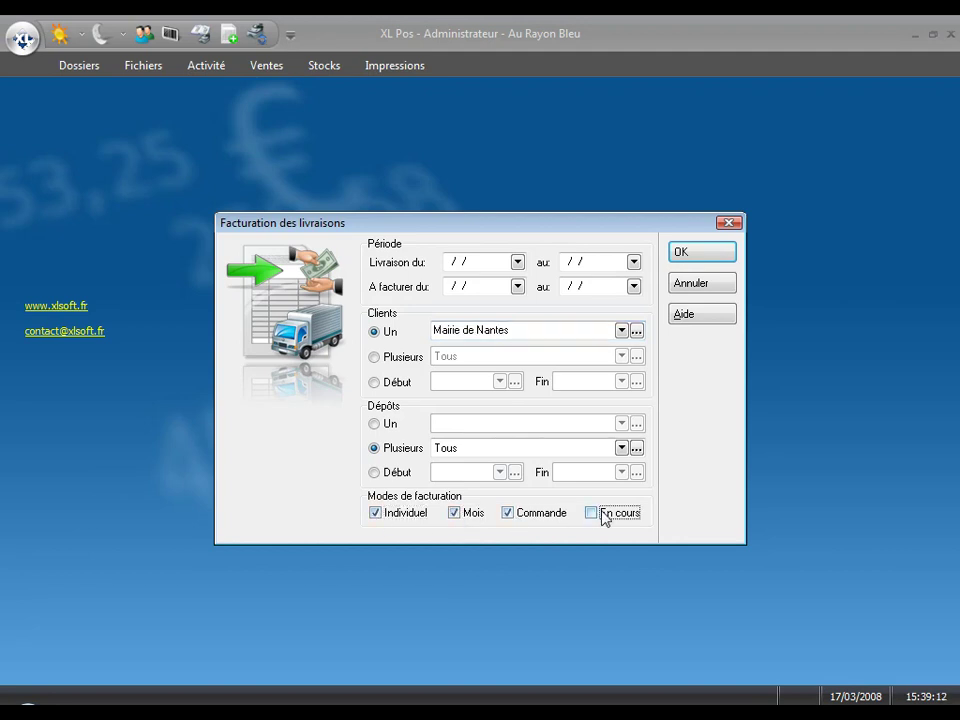
left_click(604, 512)
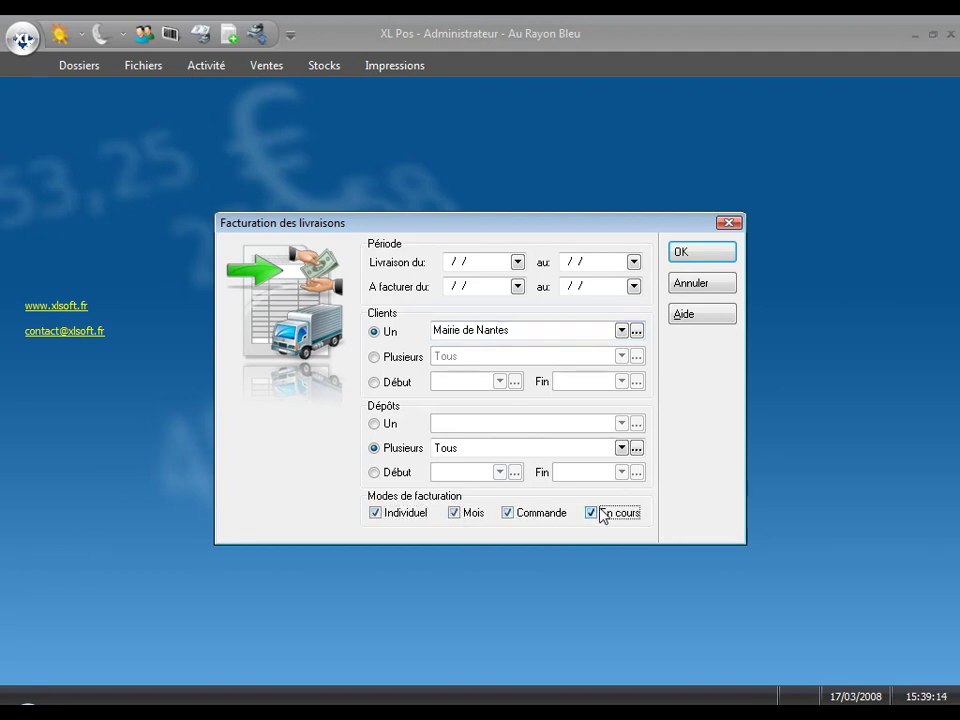
left_click(686, 256)
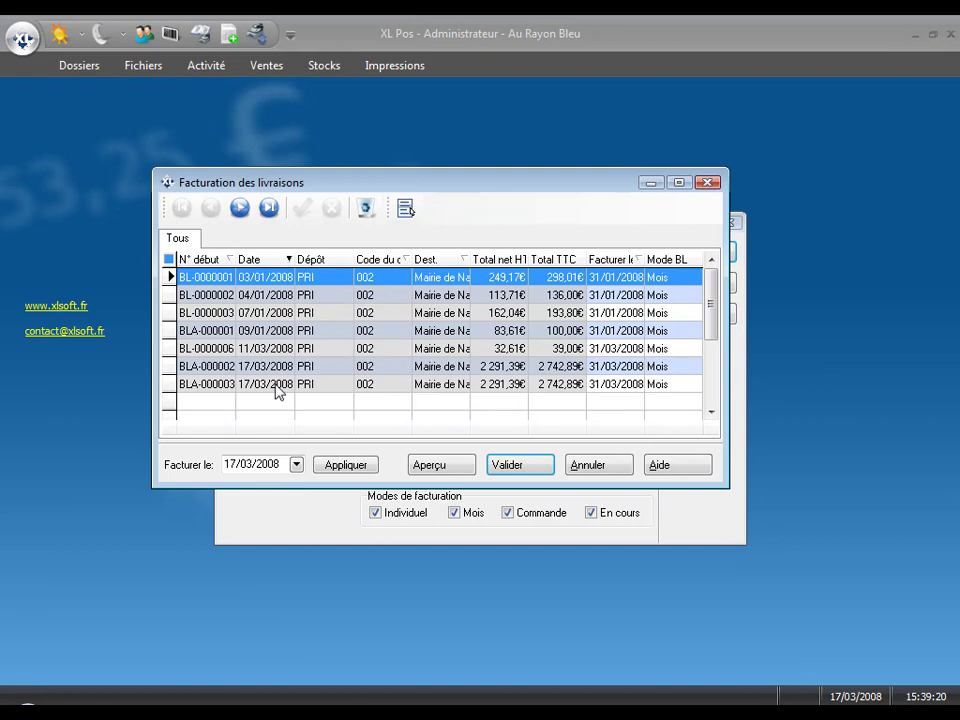
Step: Preview how the listed deliveries are grouped into invoices and review the rows of each group
left_click(430, 464)
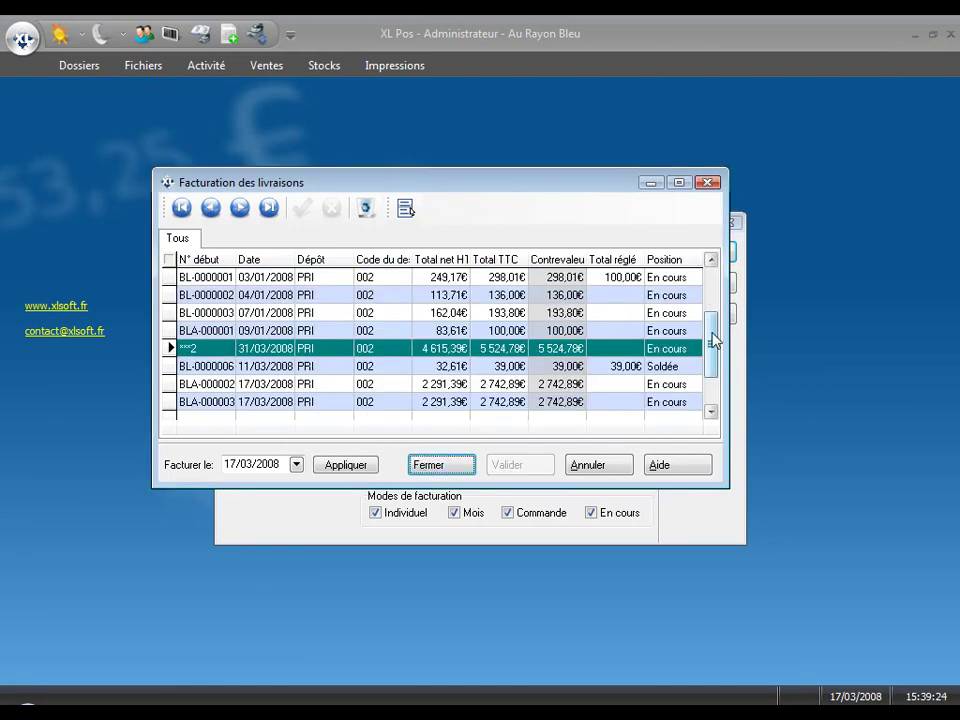
left_click(712, 280)
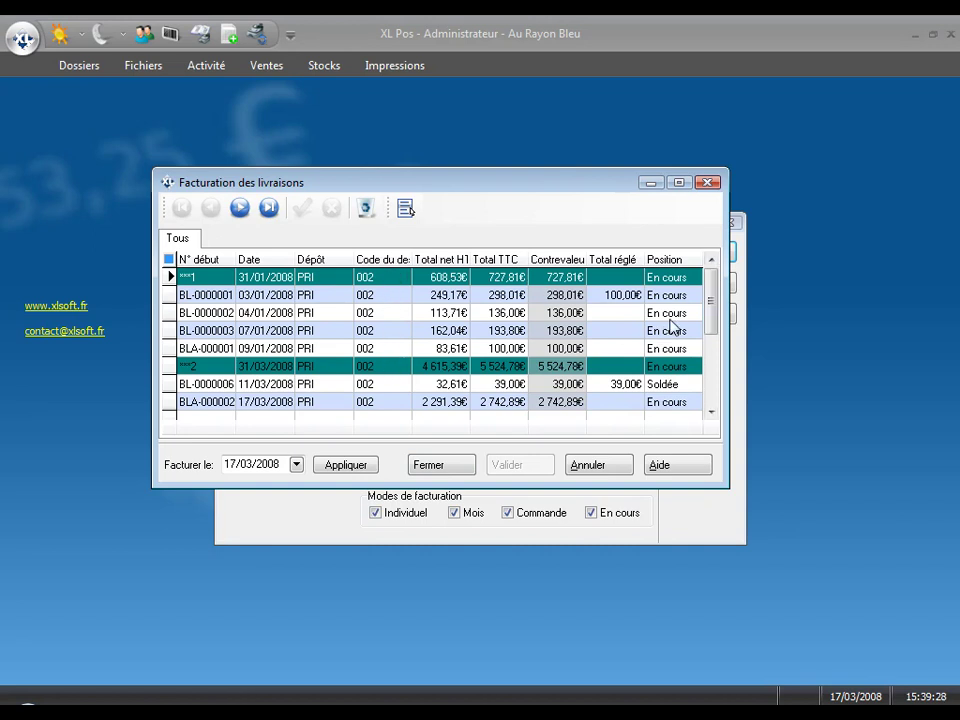
left_click_drag(711, 321, 705, 381)
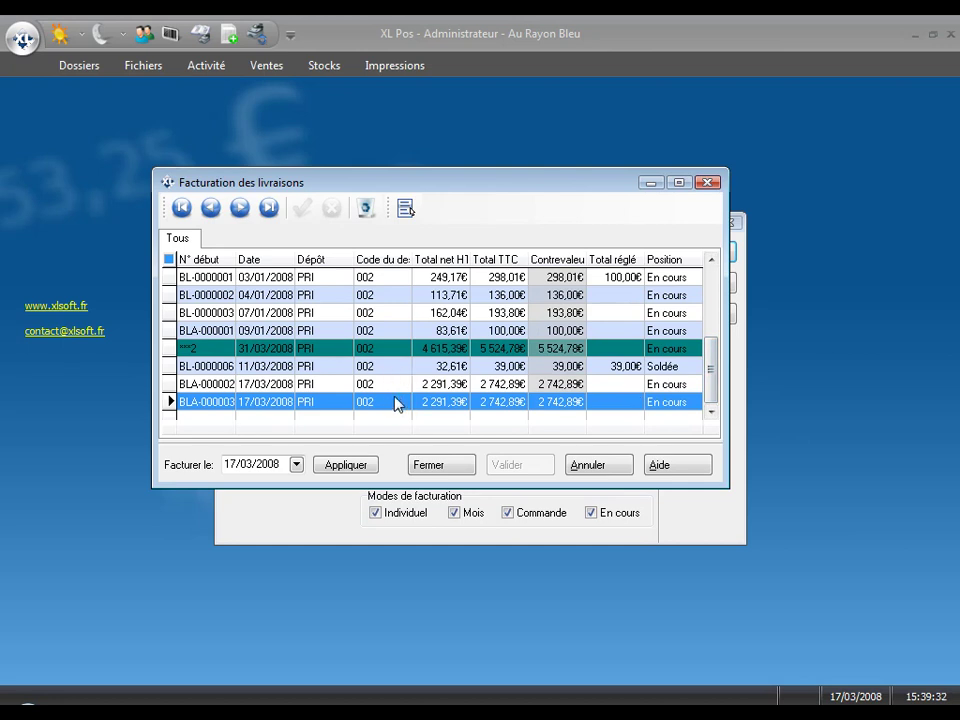
Step: Apply the billing date 17/03/2008 to the listed deliveries and generate their invoices with an on-screen printout
left_click(360, 466)
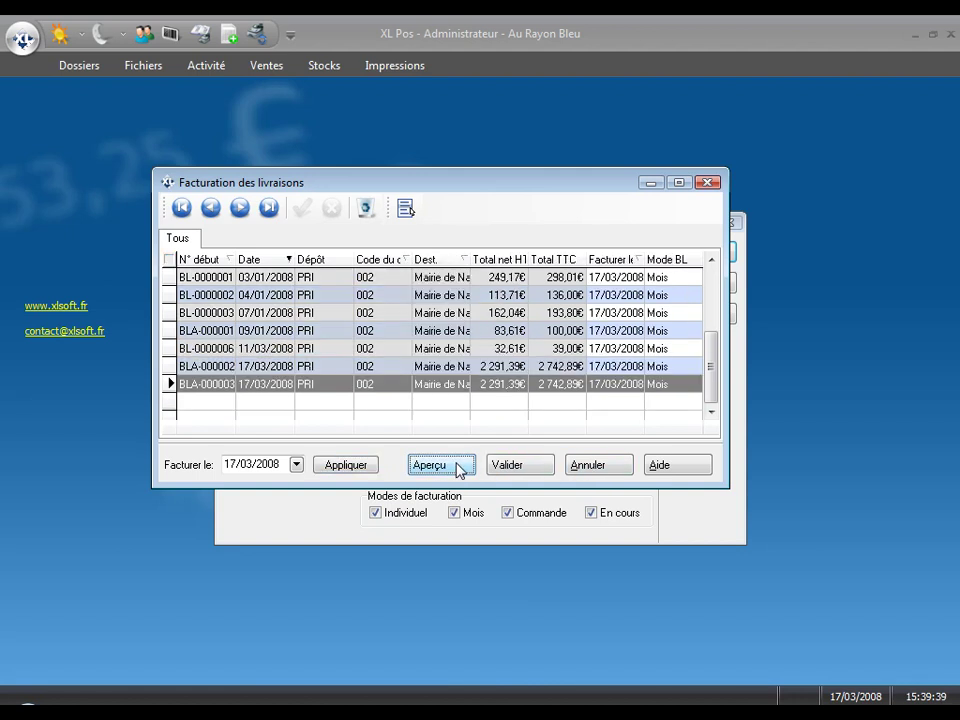
left_click(506, 466)
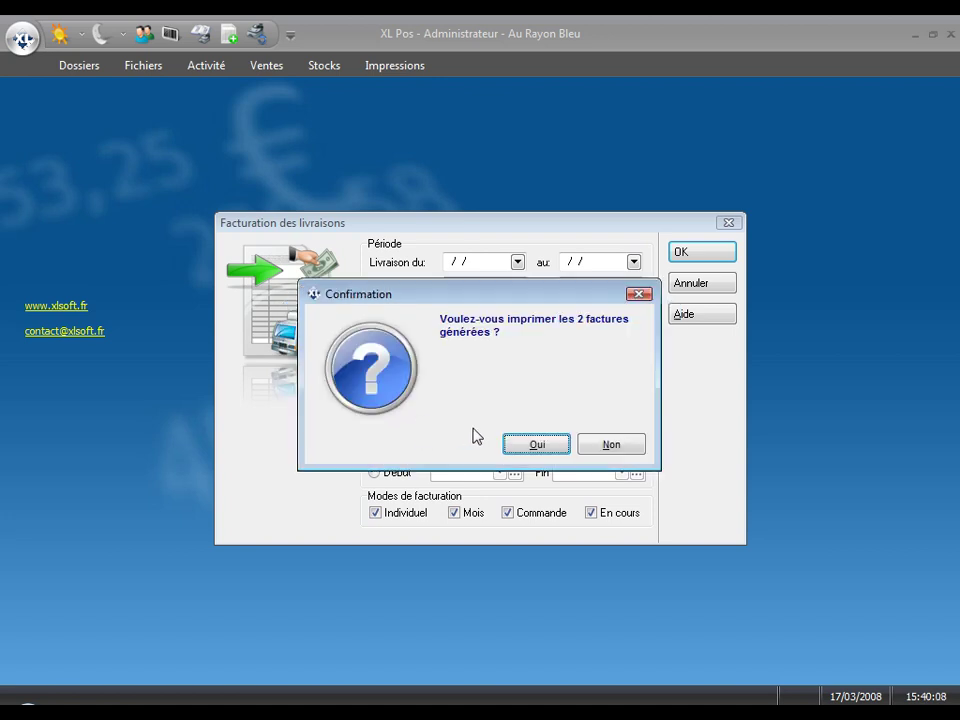
left_click(537, 444)
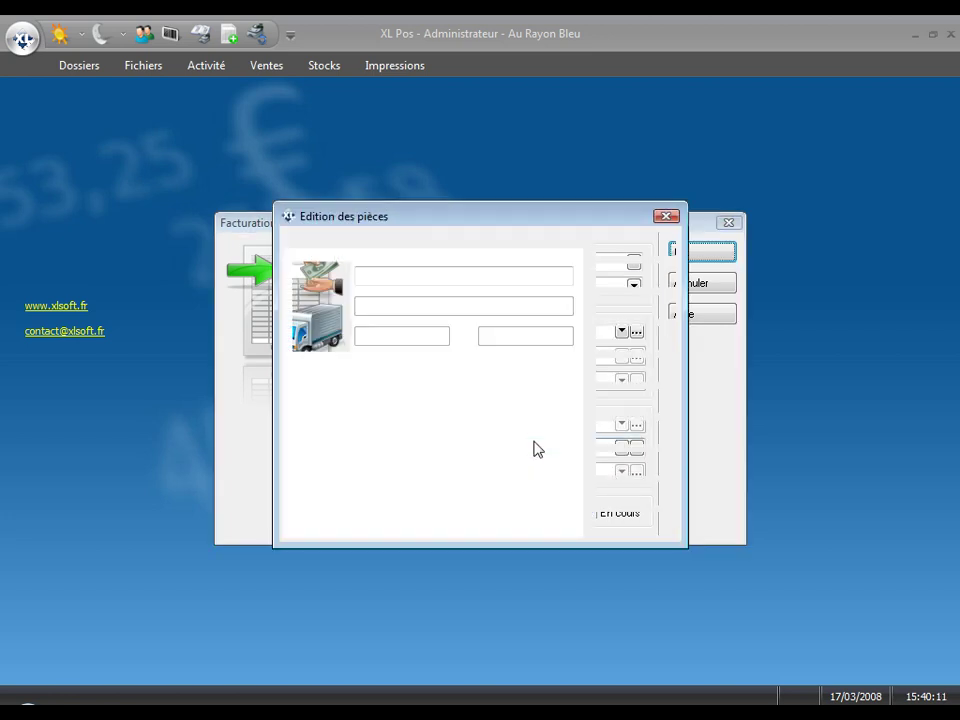
left_click(626, 244)
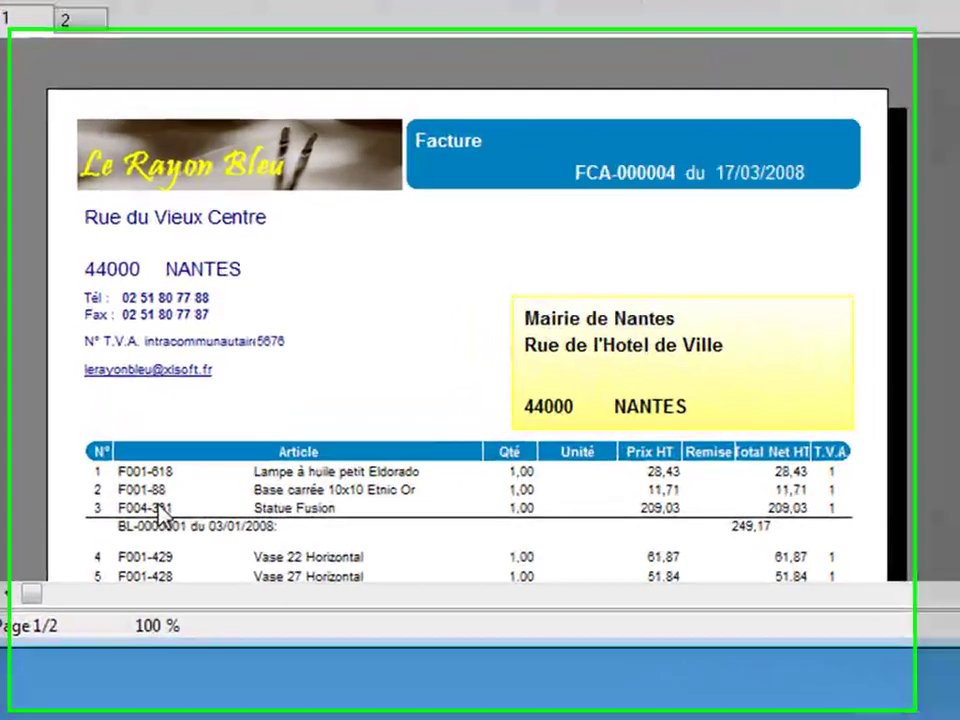
Step: Examine the article lines and delivery note subtotals on both generated invoices, and close the print preview
scroll(360, 514, "down", 2)
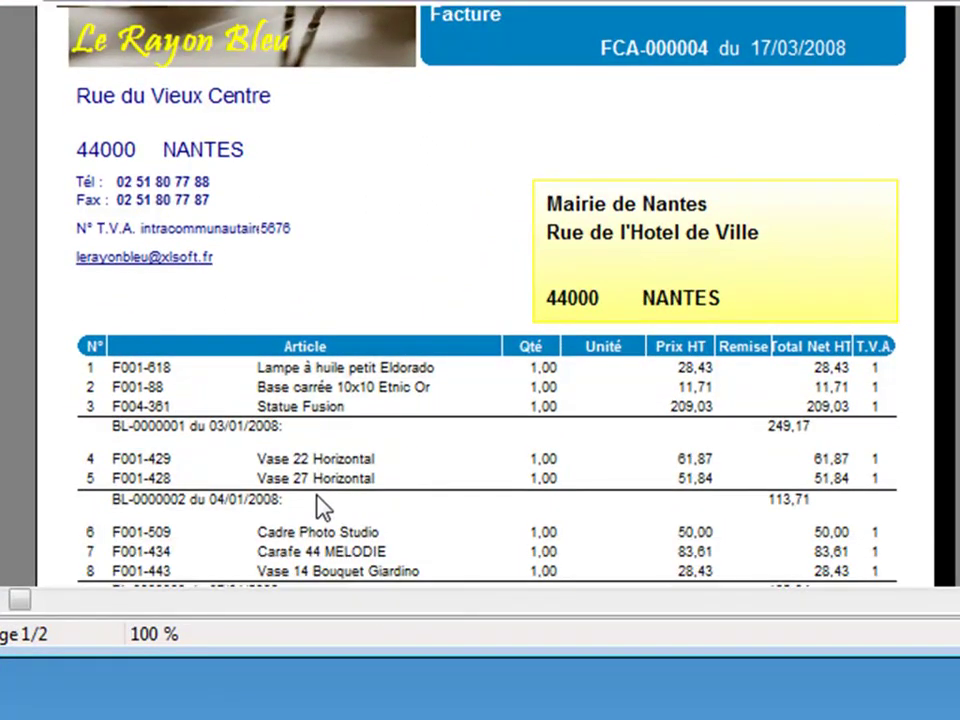
scroll(214, 514, "down", 2)
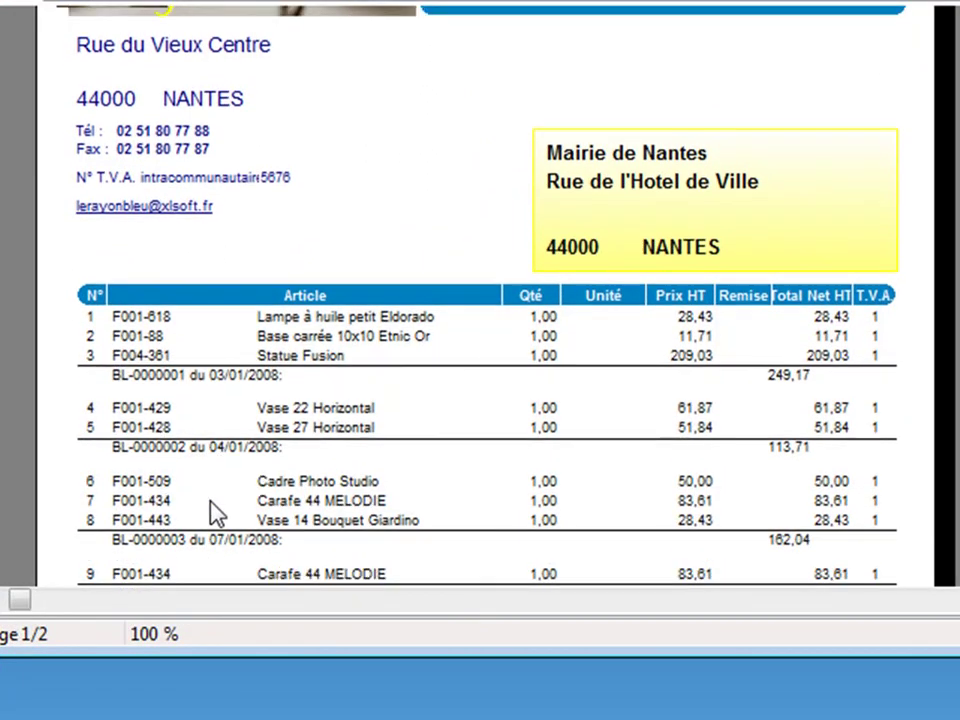
scroll(213, 515, "up", 1)
scroll(215, 514, "up", 3)
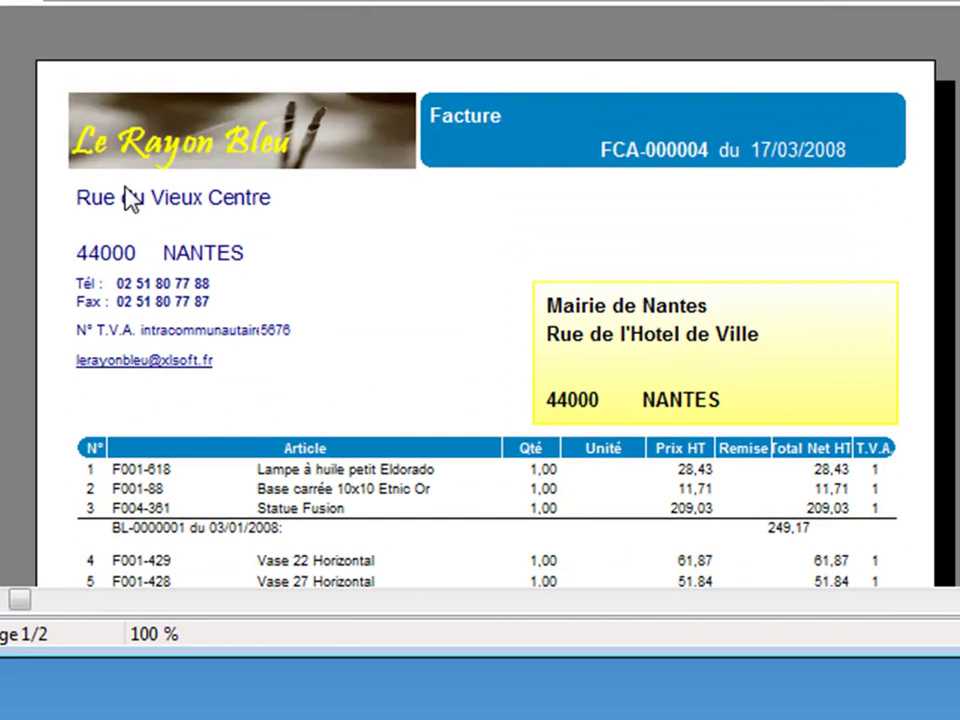
left_click(60, 3)
scroll(305, 415, "down", 2)
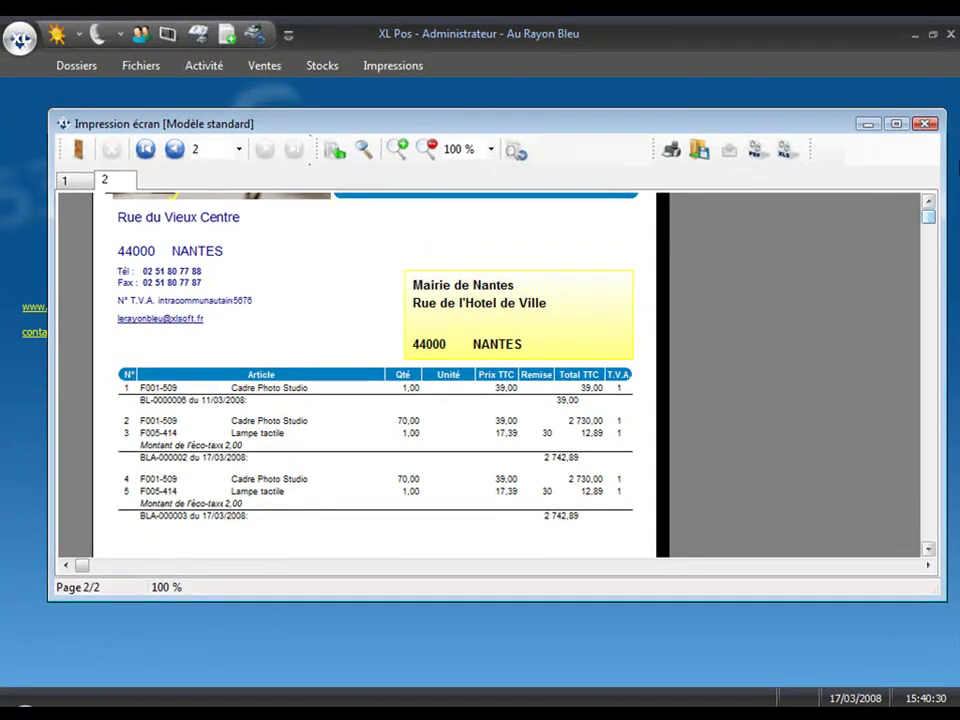
left_click(924, 123)
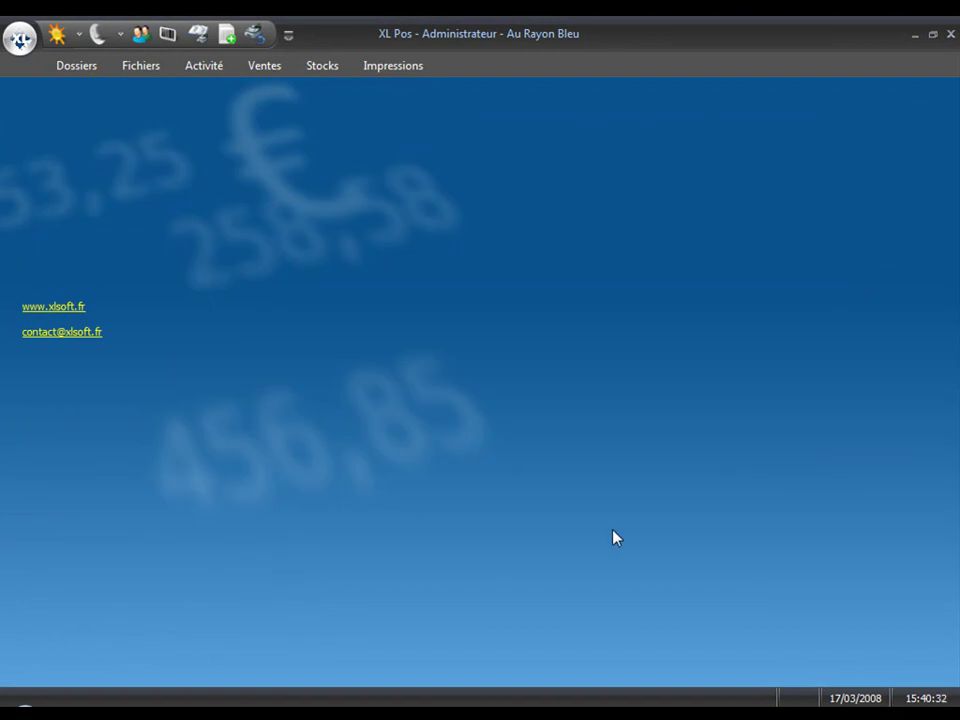
Step: Record a 1000 EUR bank cheque (CHE) payment on the latest Mairie de Nantes invoice and check the invoice's payments
left_click(265, 66)
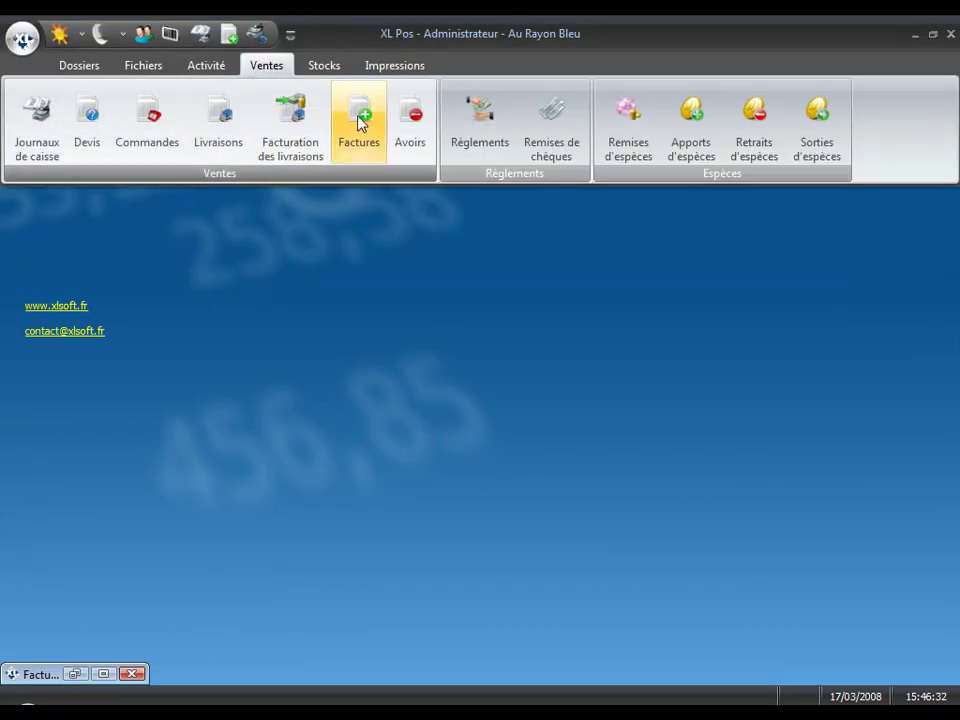
left_click(360, 120)
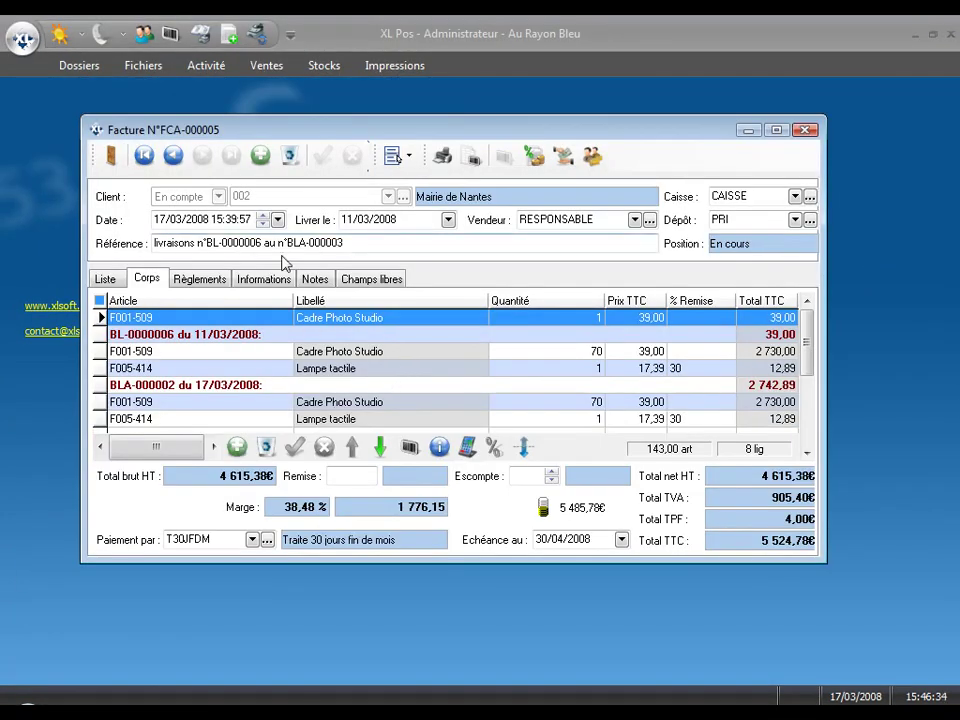
left_click(563, 156)
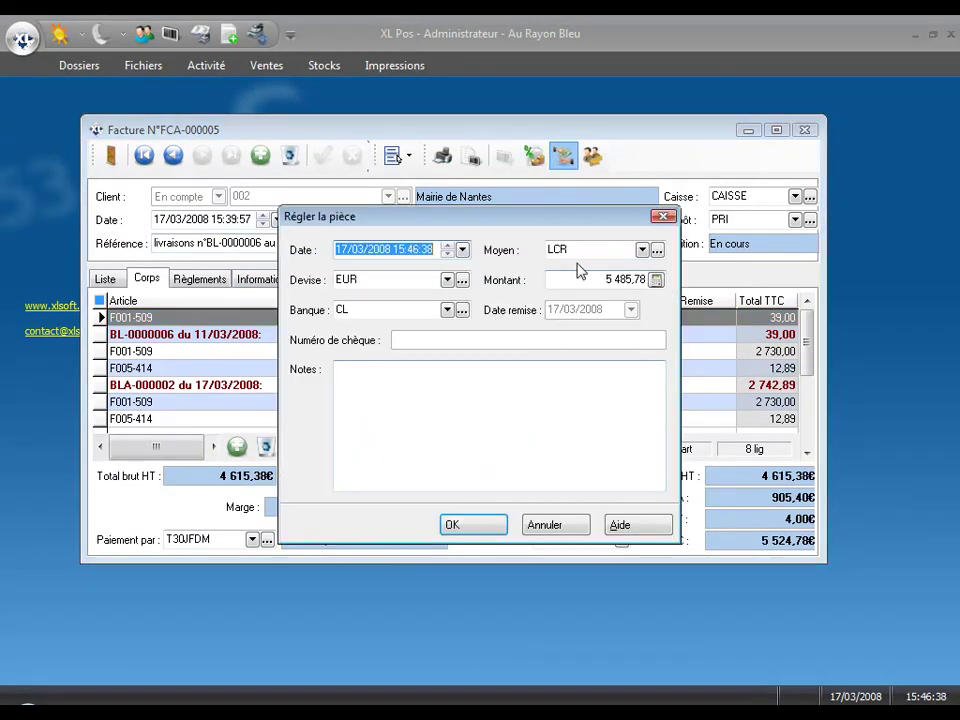
left_click(641, 250)
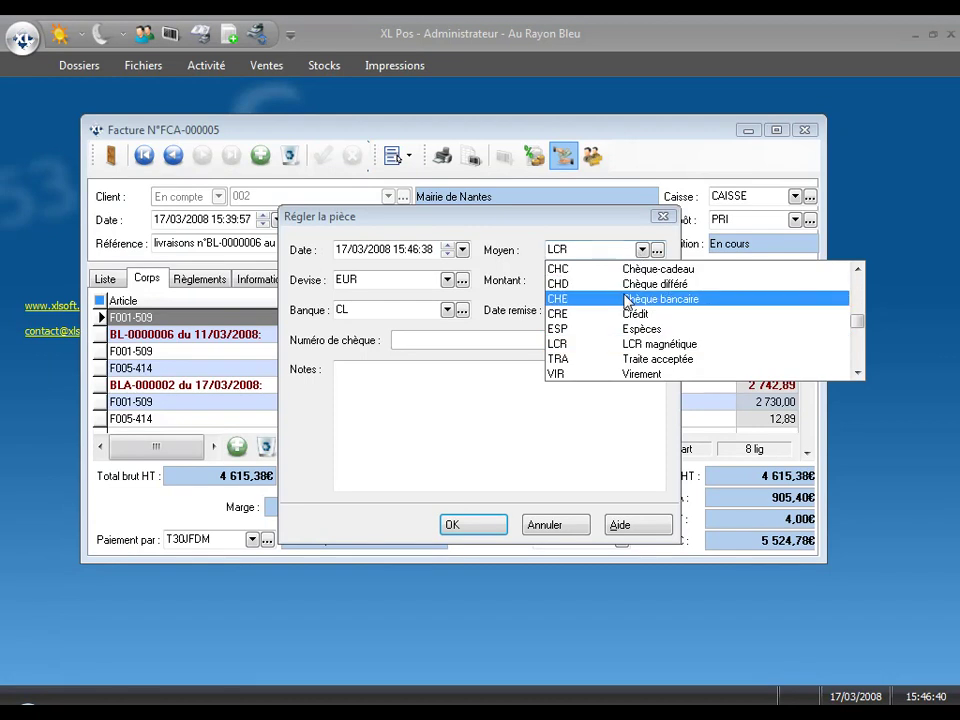
left_click(590, 296)
left_click(583, 278)
left_click_drag(582, 277, 672, 284)
type("1 0")
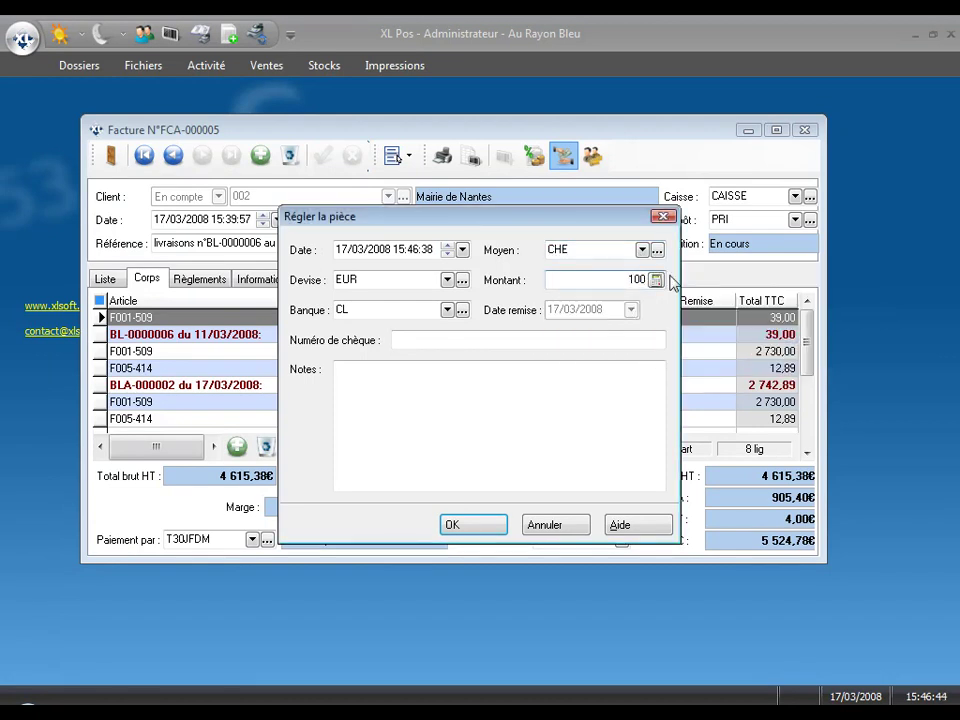
type("00")
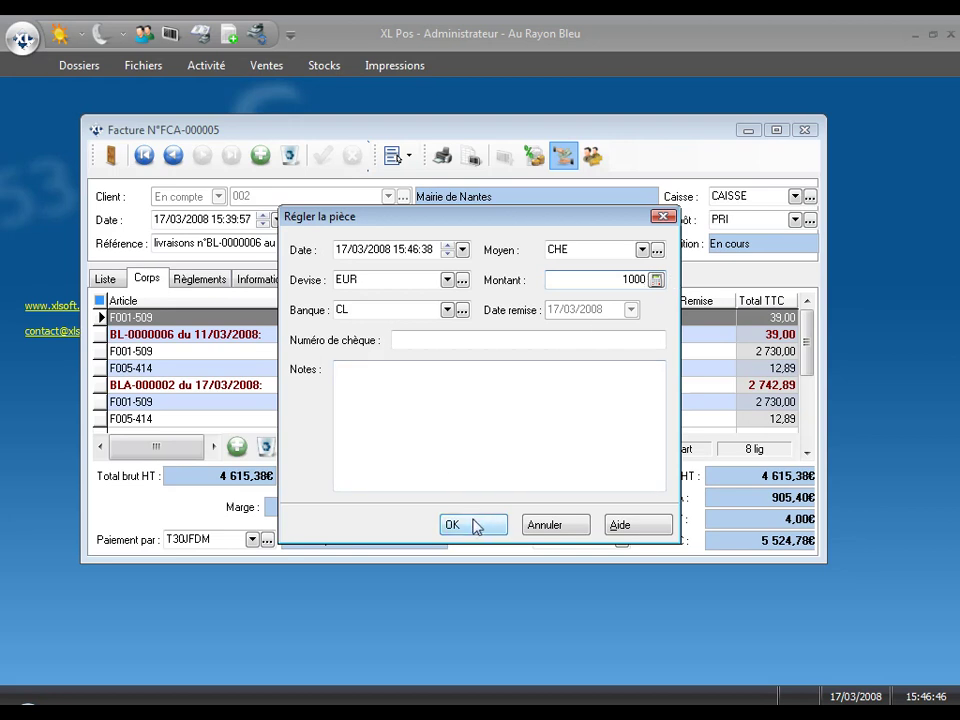
left_click(474, 528)
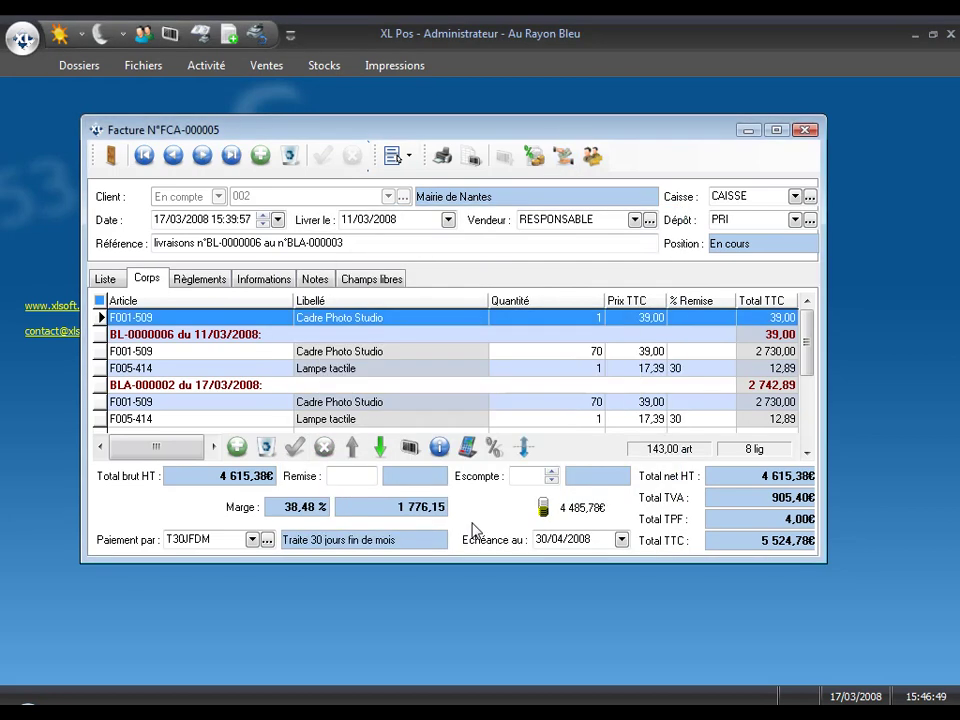
left_click(216, 284)
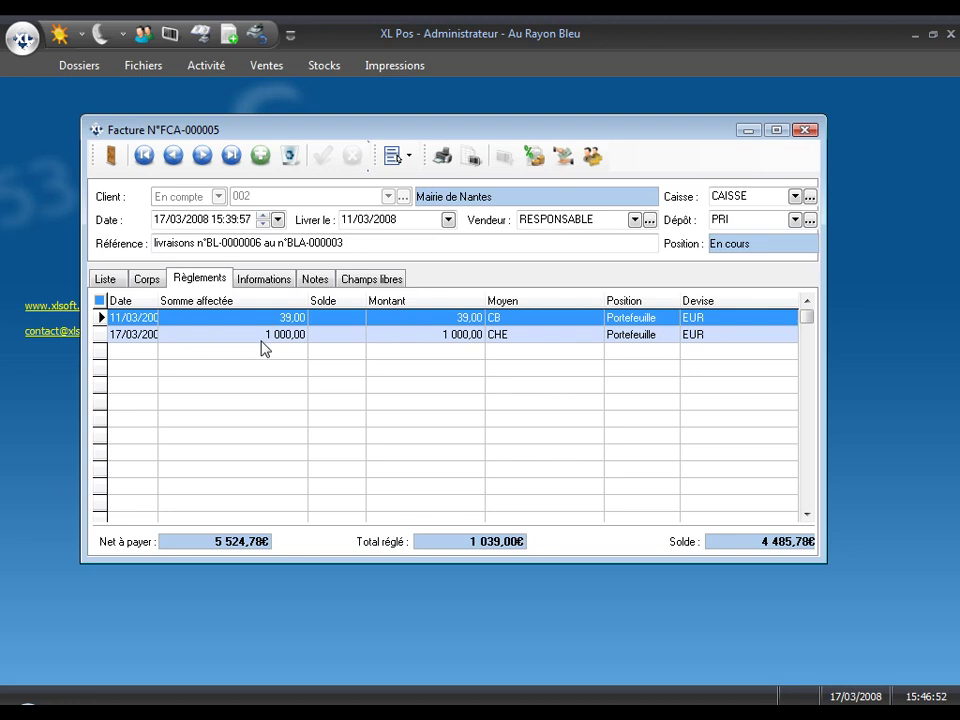
key("ctrl+shift+Left")
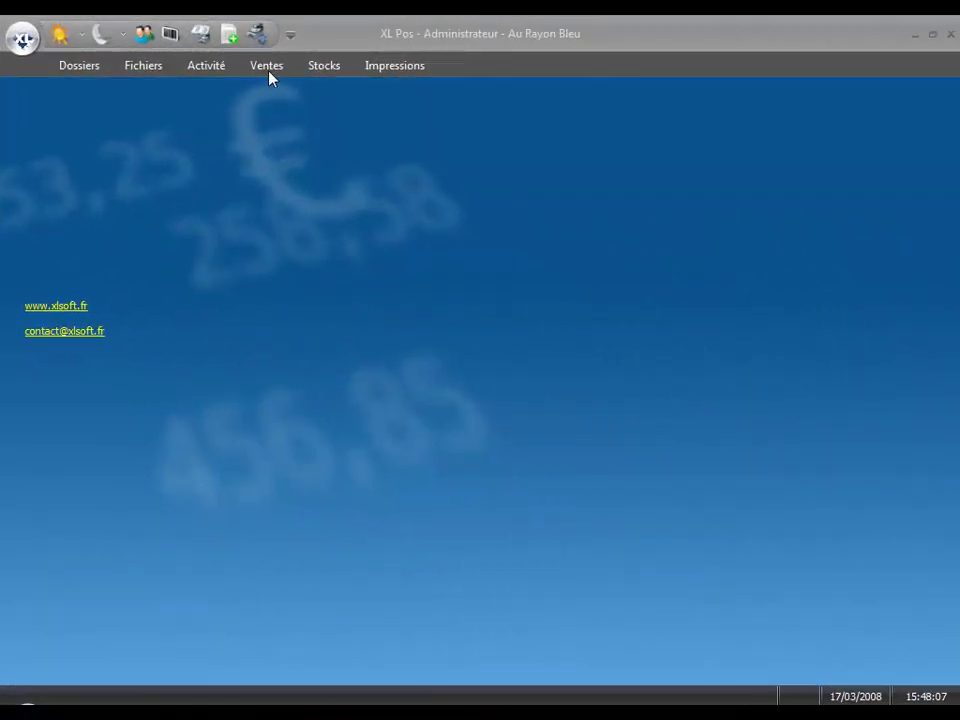
Step: Create a new payment of 10000 EUR for the customer Mairie de Nantes, using bank cheque (CHE) as the method
left_click(271, 69)
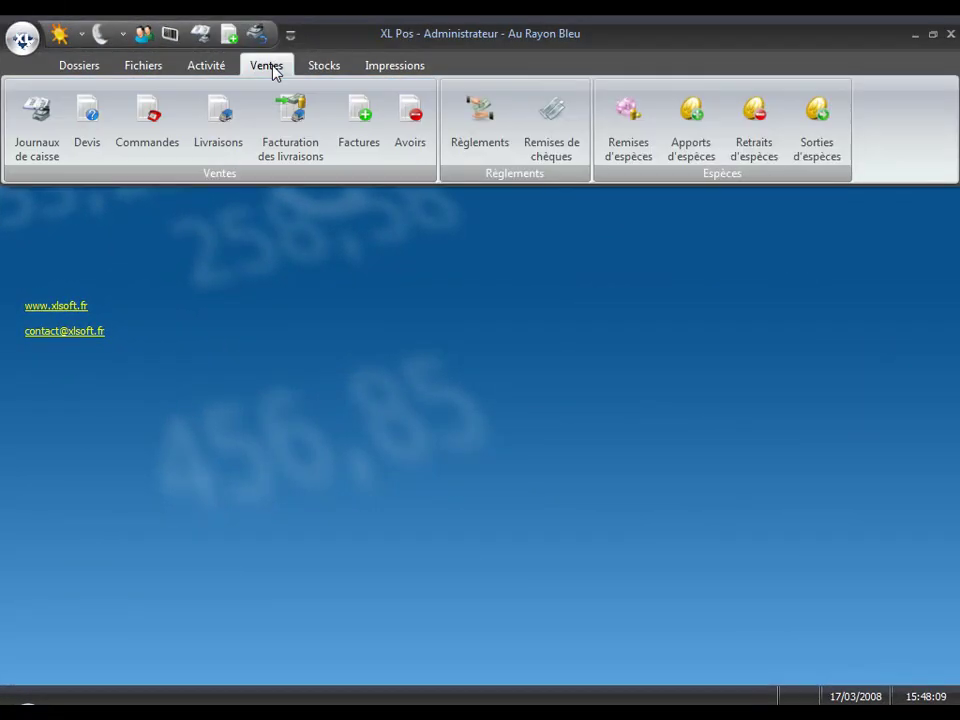
left_click(503, 126)
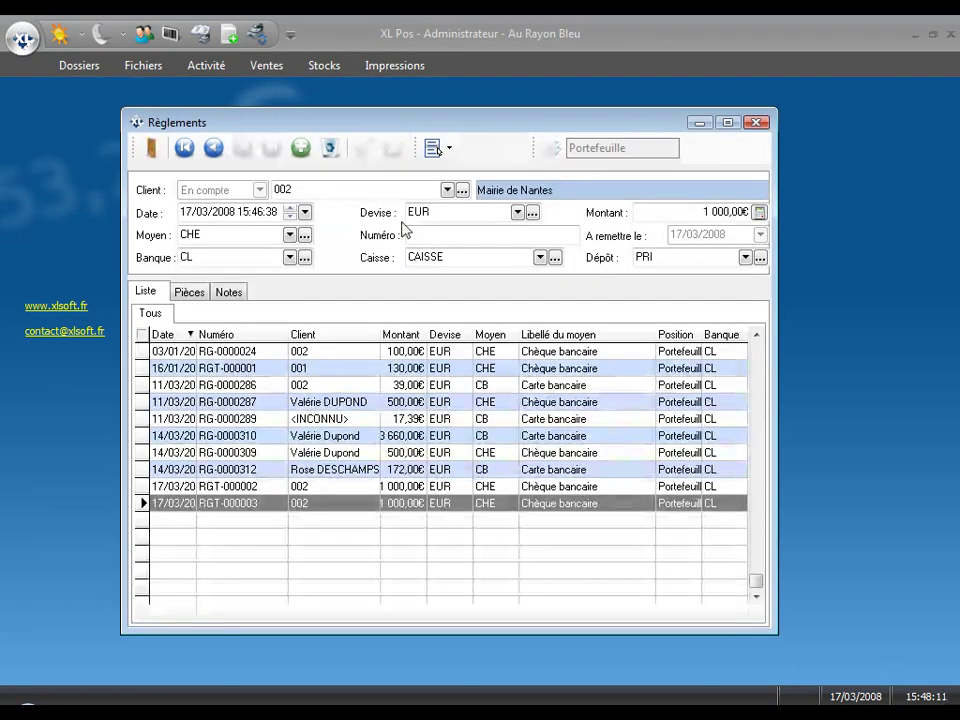
left_click(301, 148)
left_click(447, 190)
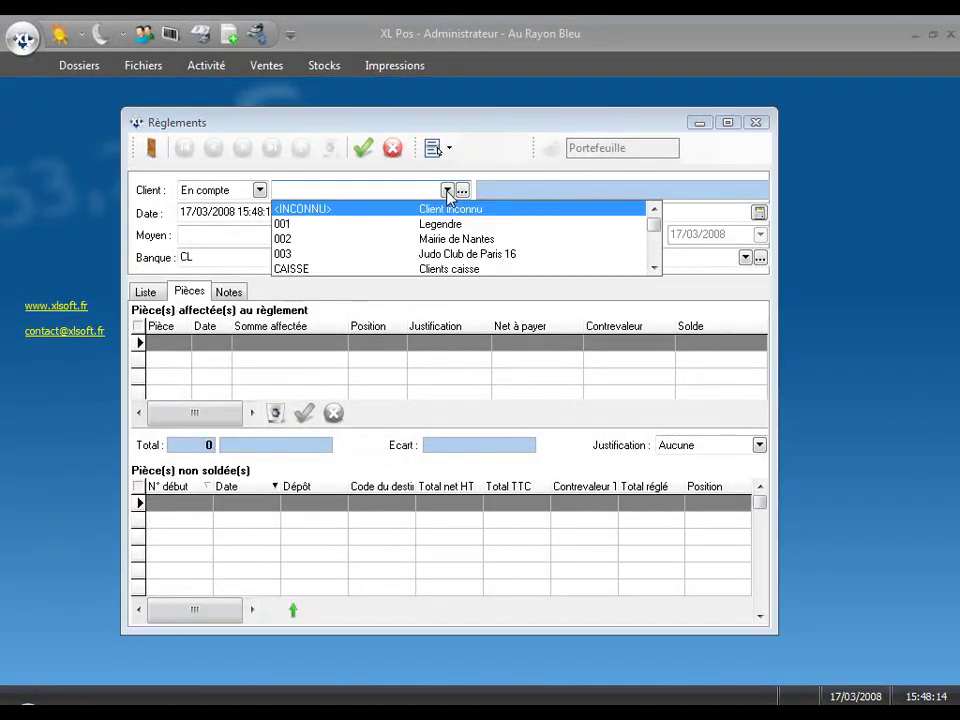
left_click(443, 240)
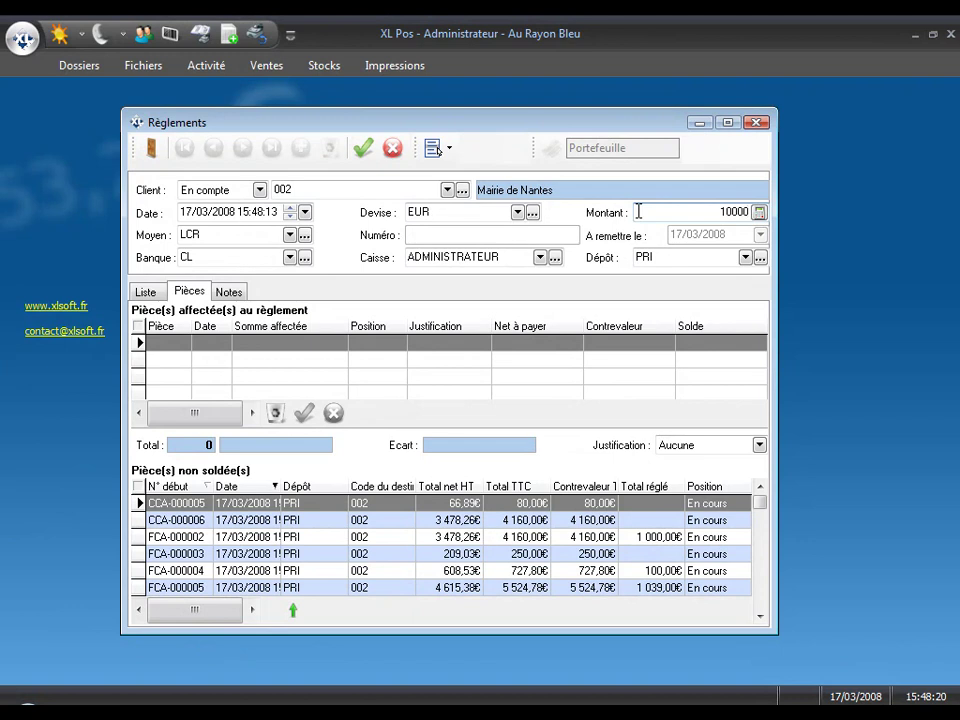
left_click(291, 235)
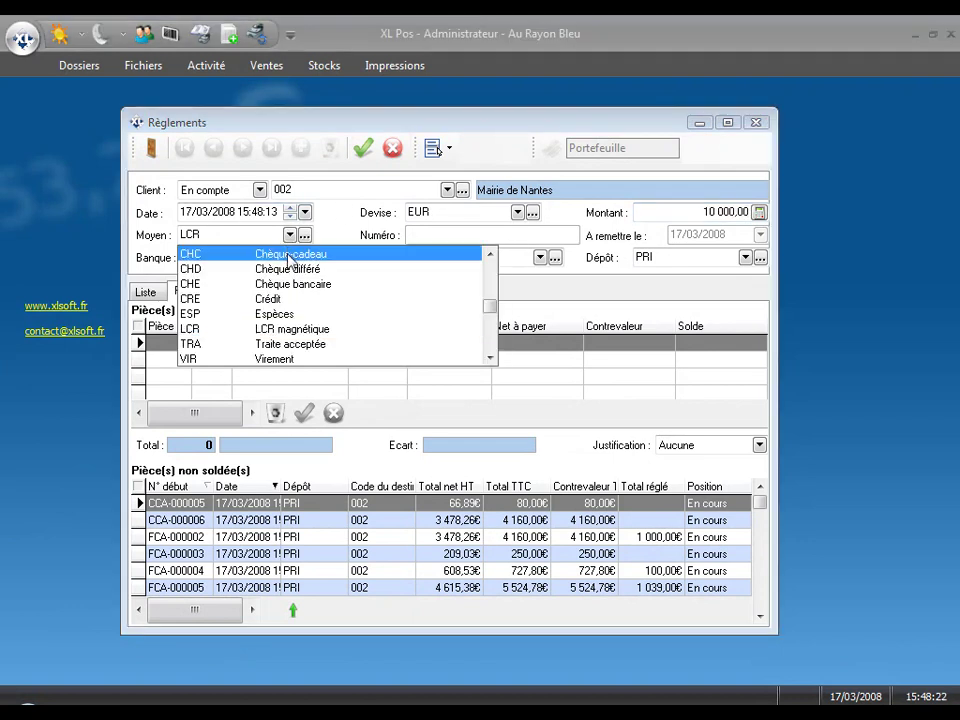
left_click(295, 289)
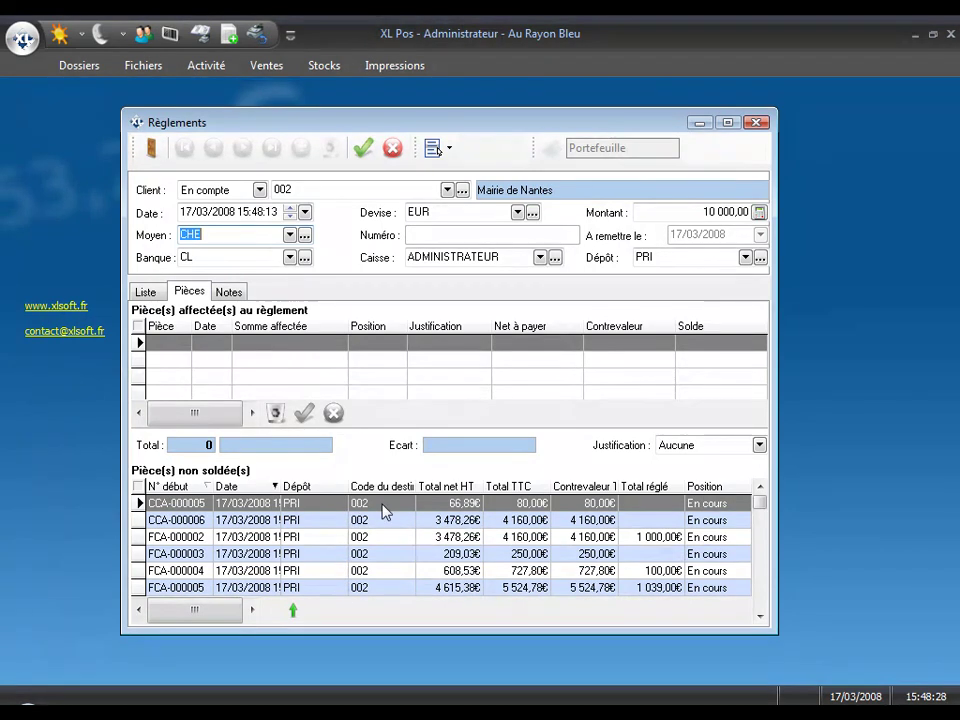
Step: Allocate the payment to every unsettled Mairie de Nantes document in list order, and save the payment
double_click(382, 505)
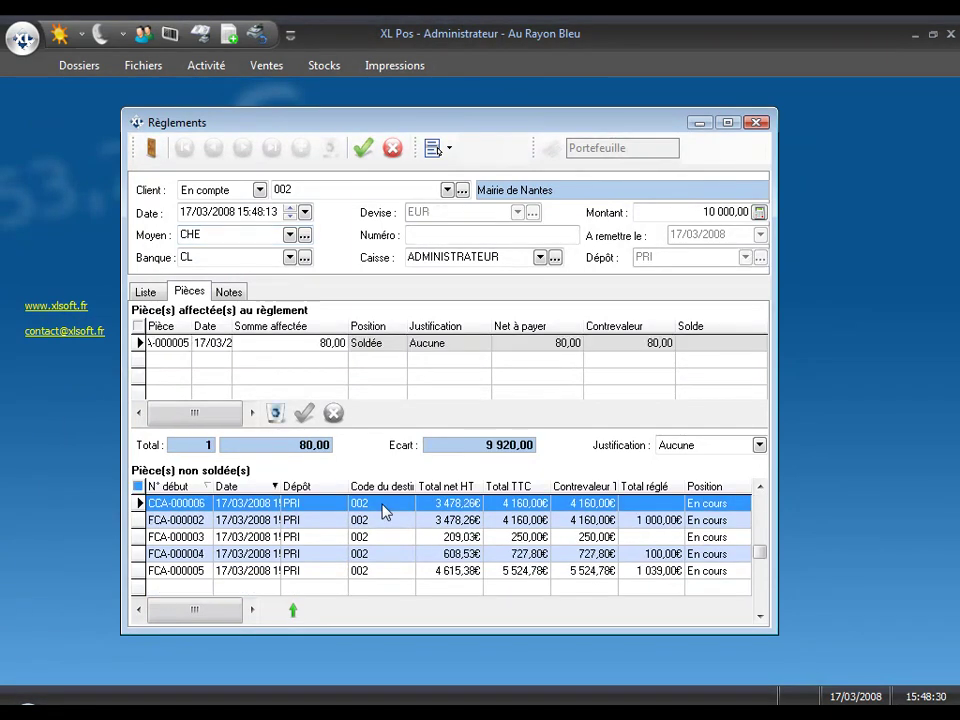
double_click(384, 505)
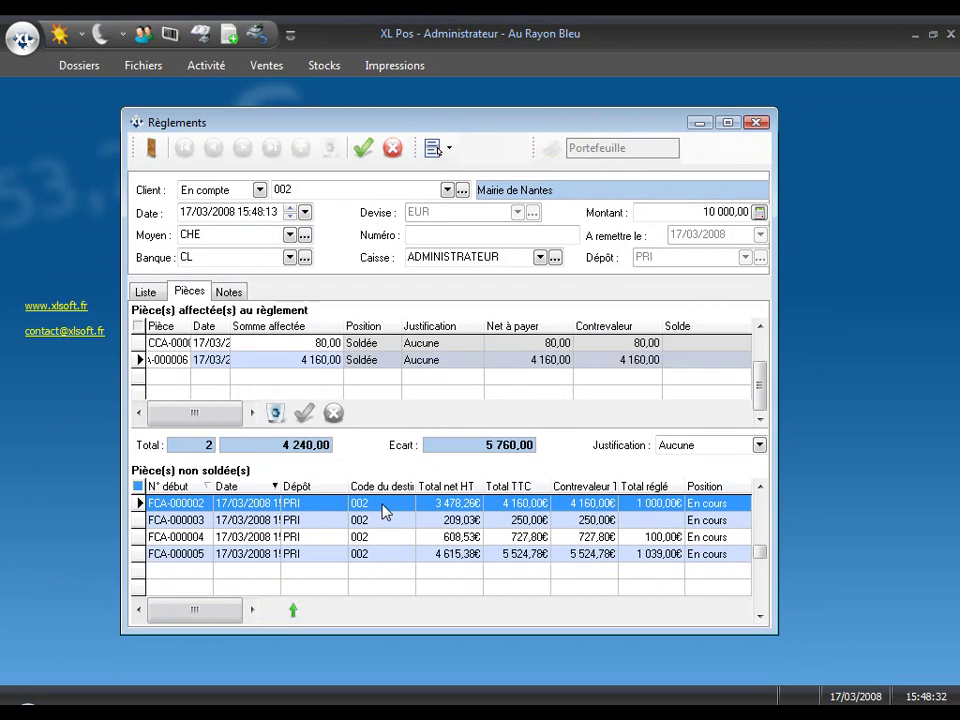
double_click(385, 506)
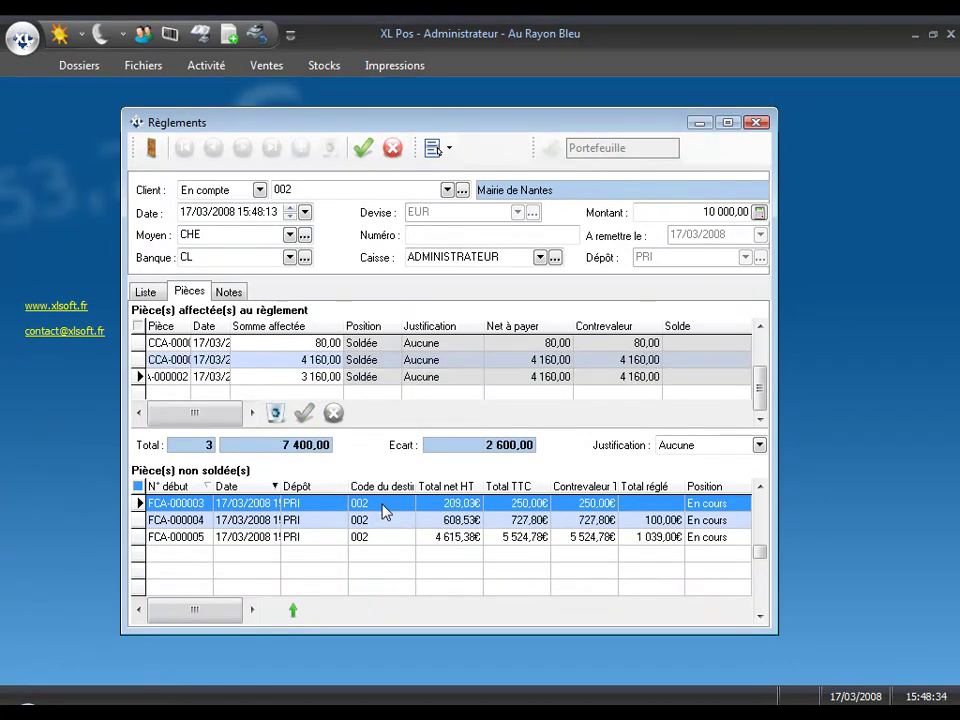
double_click(385, 507)
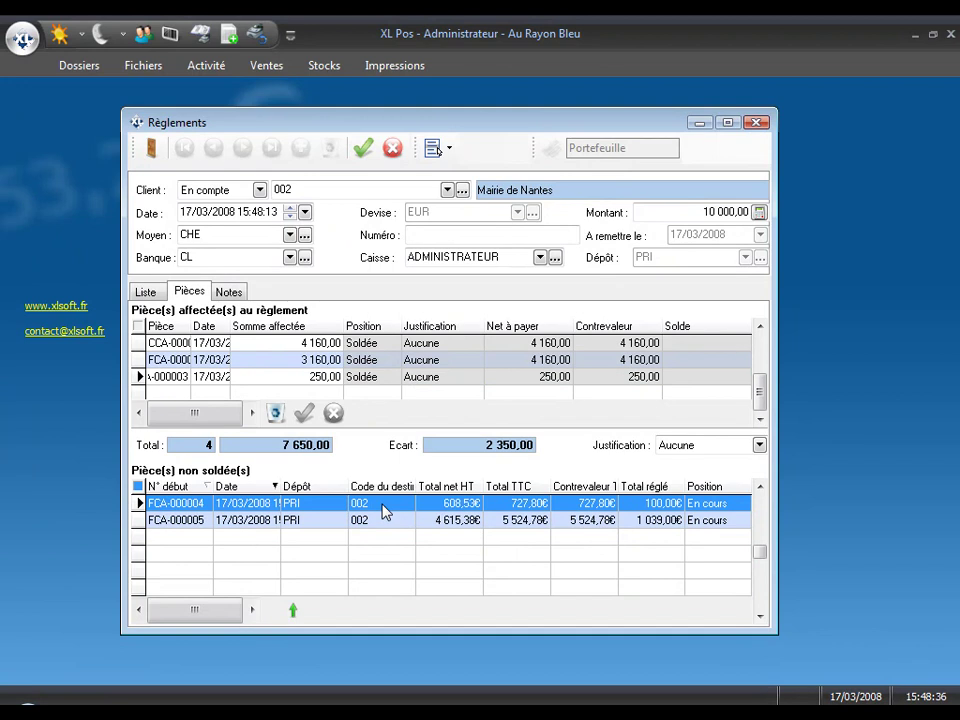
double_click(383, 507)
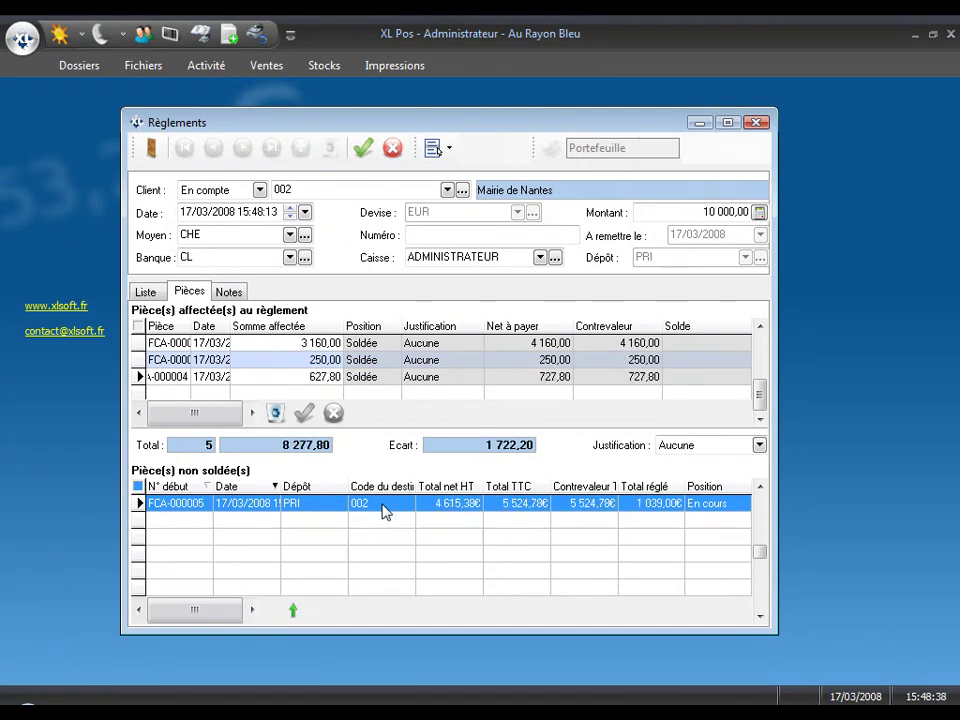
double_click(385, 507)
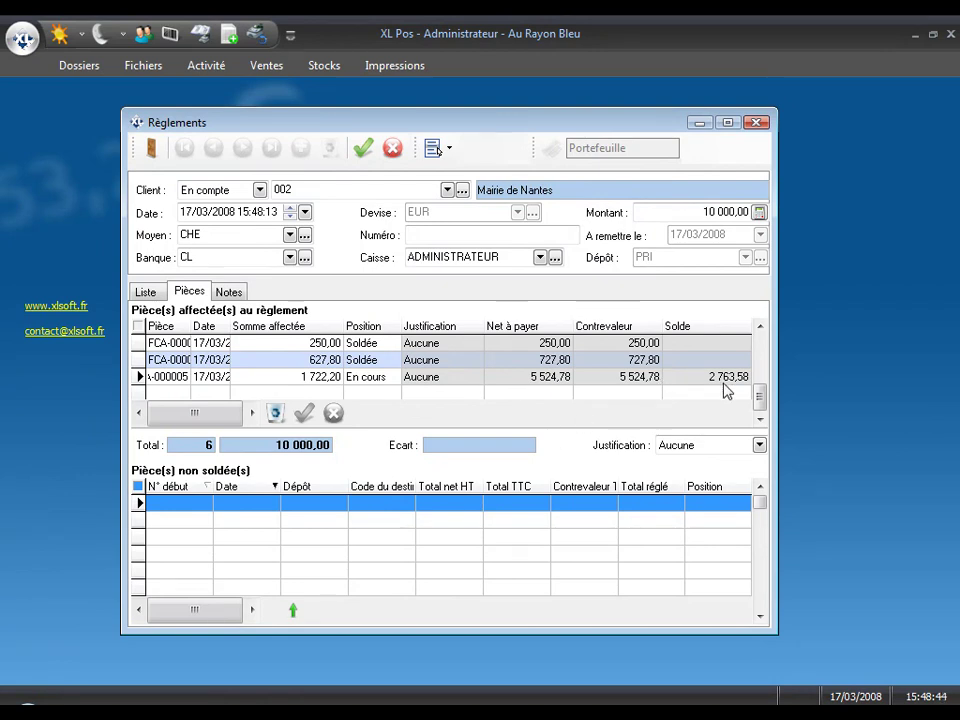
left_click(363, 149)
left_click(537, 445)
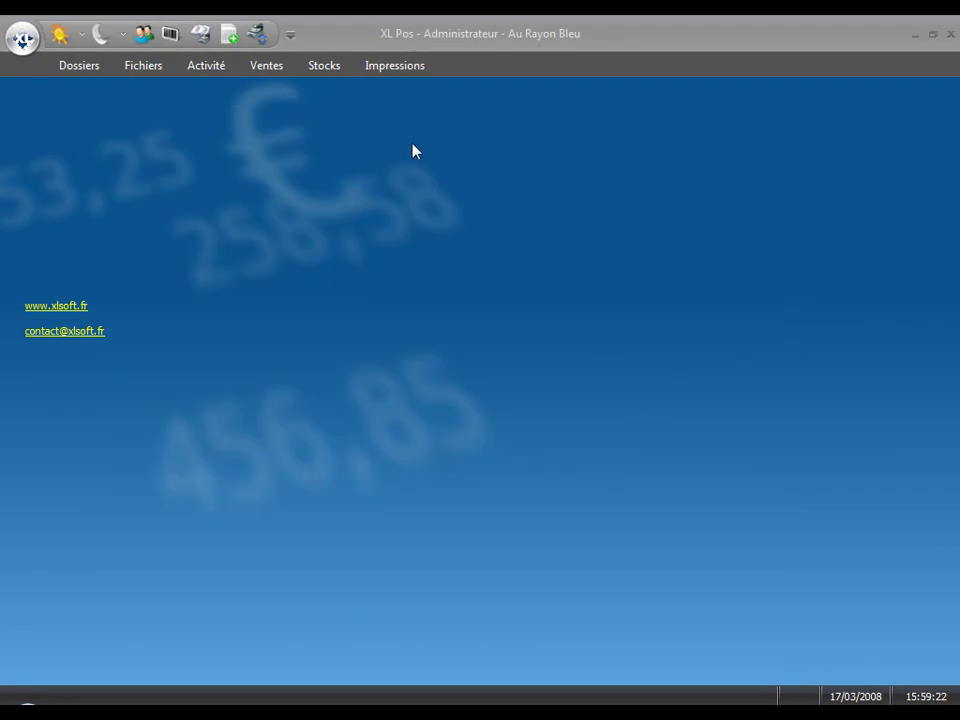
Step: Preview the invoice statement (Relevé de factures), check the invoice balances and net amount due for Mairie de Nantes, and close the preview
left_click(395, 66)
left_click(503, 152)
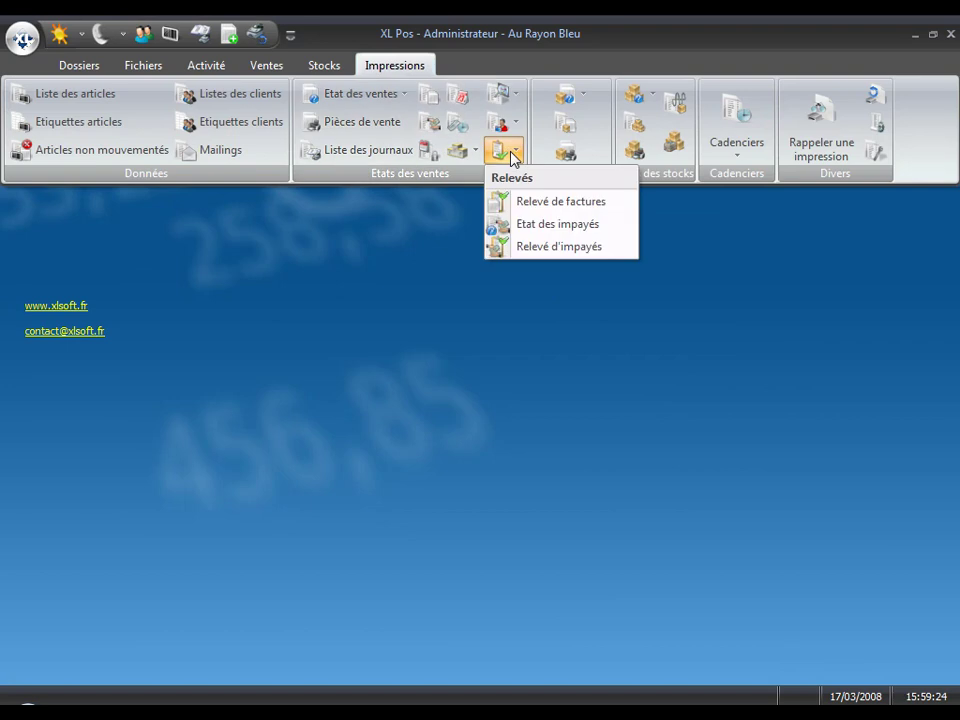
left_click(527, 202)
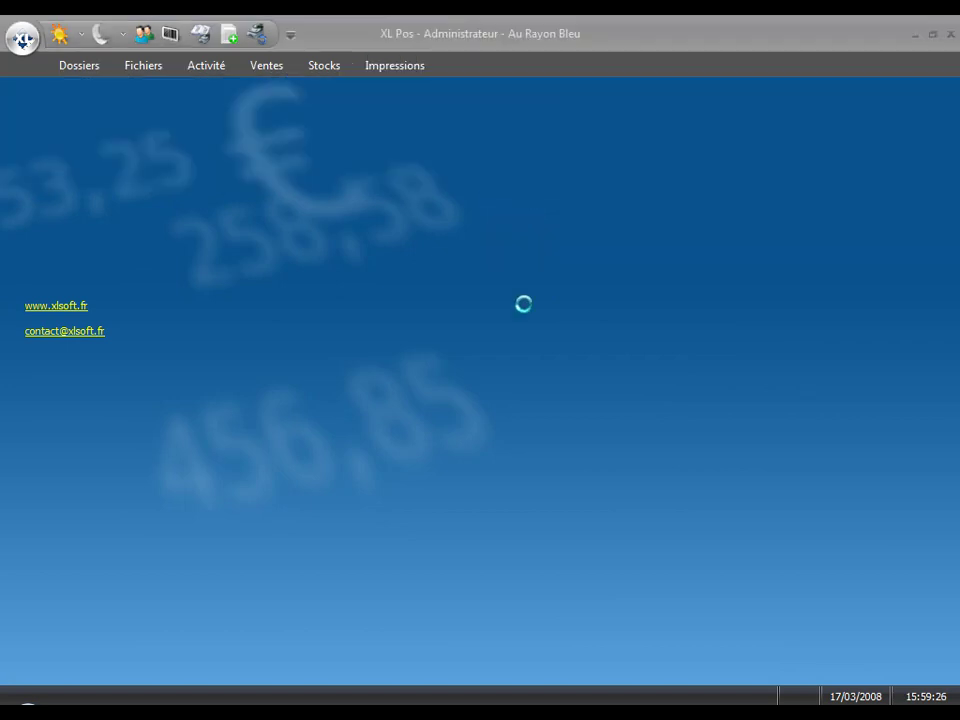
left_click(626, 219)
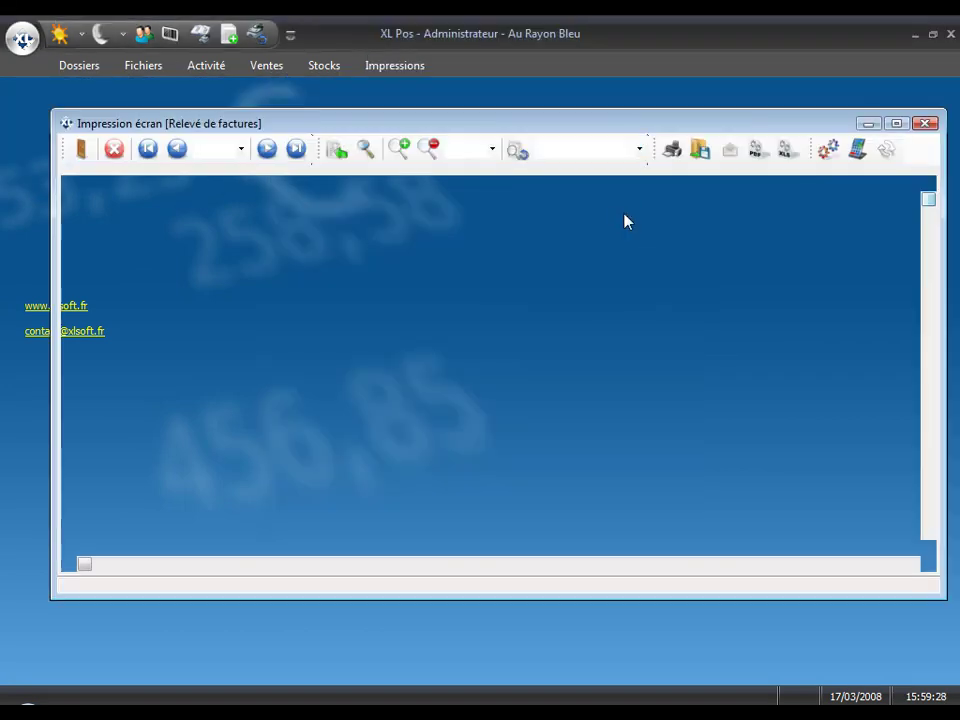
left_click(896, 123)
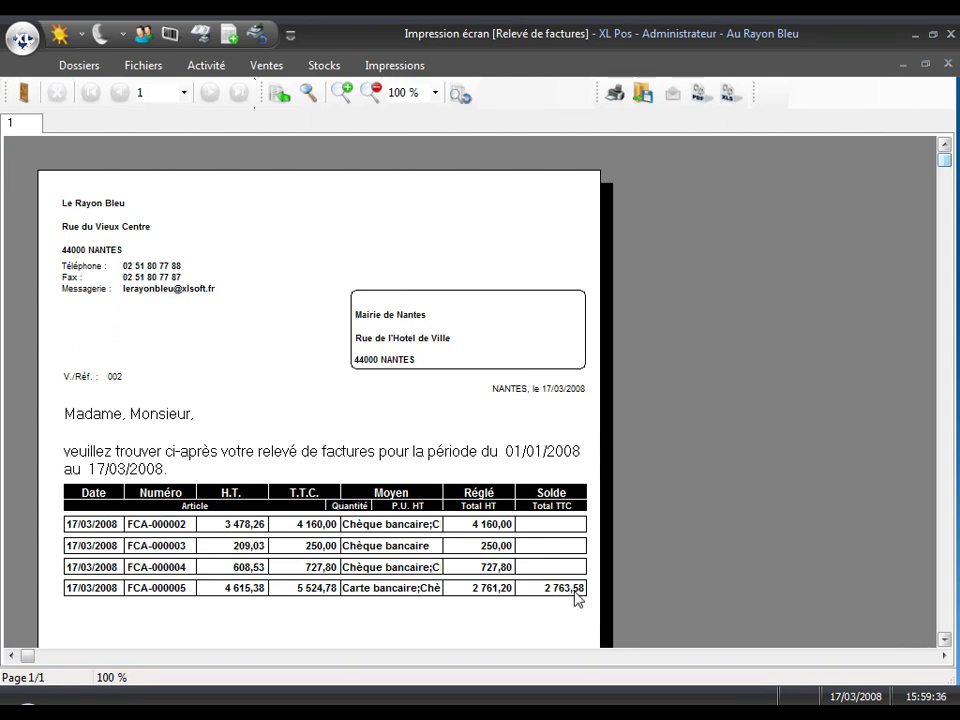
scroll(576, 598, "down", 8)
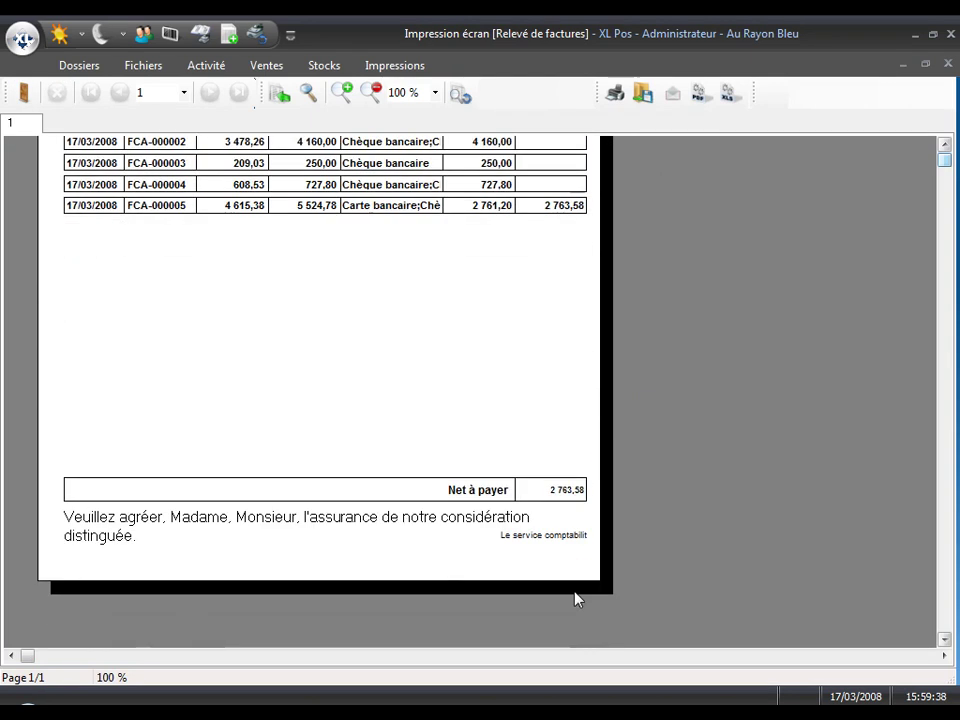
left_click(950, 64)
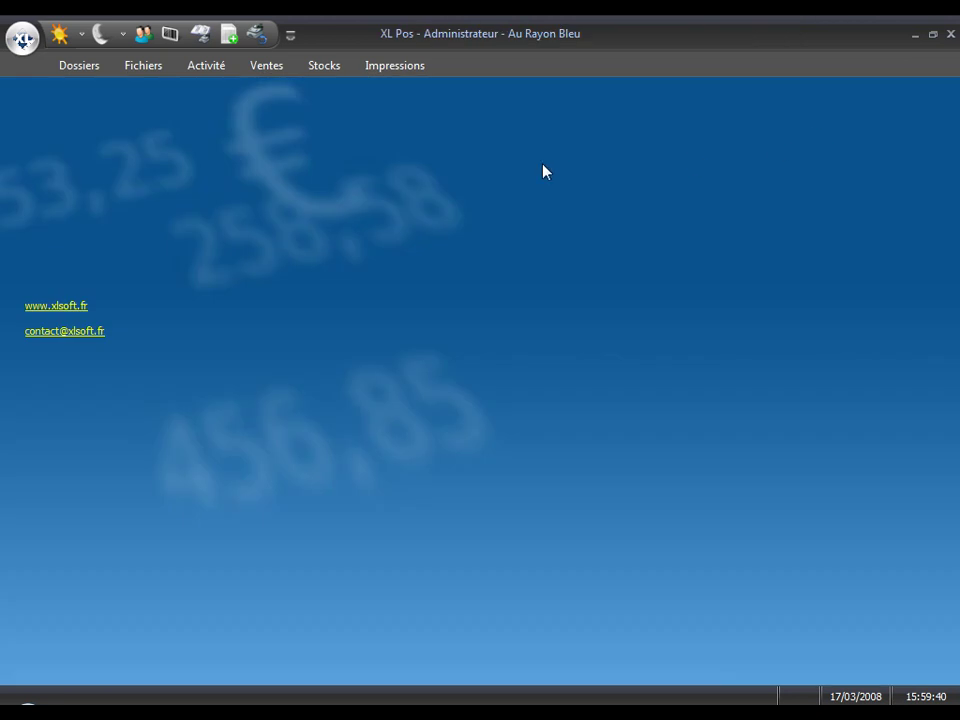
Step: Preview the unpaid documents report (Etat des impayés) for all customers and check its balances
left_click(394, 70)
left_click(502, 152)
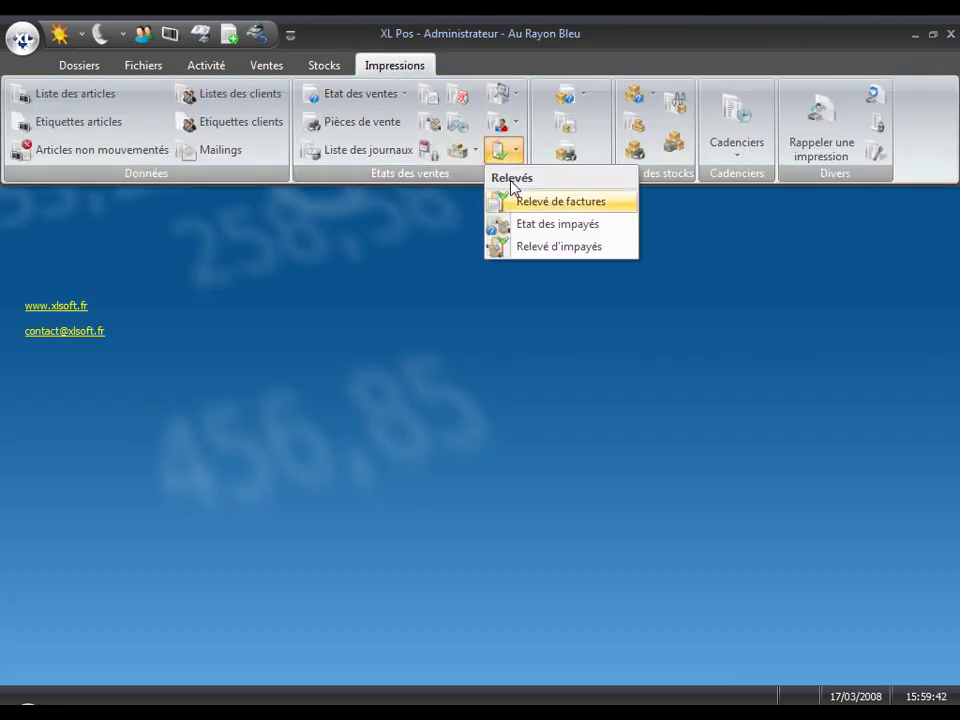
left_click(556, 224)
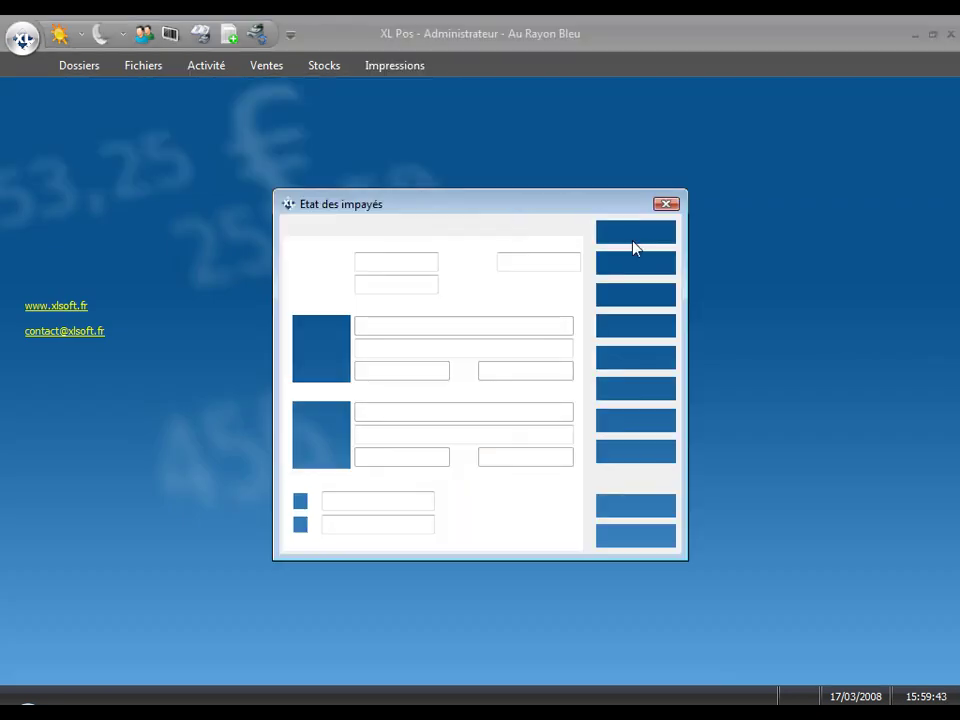
left_click(620, 233)
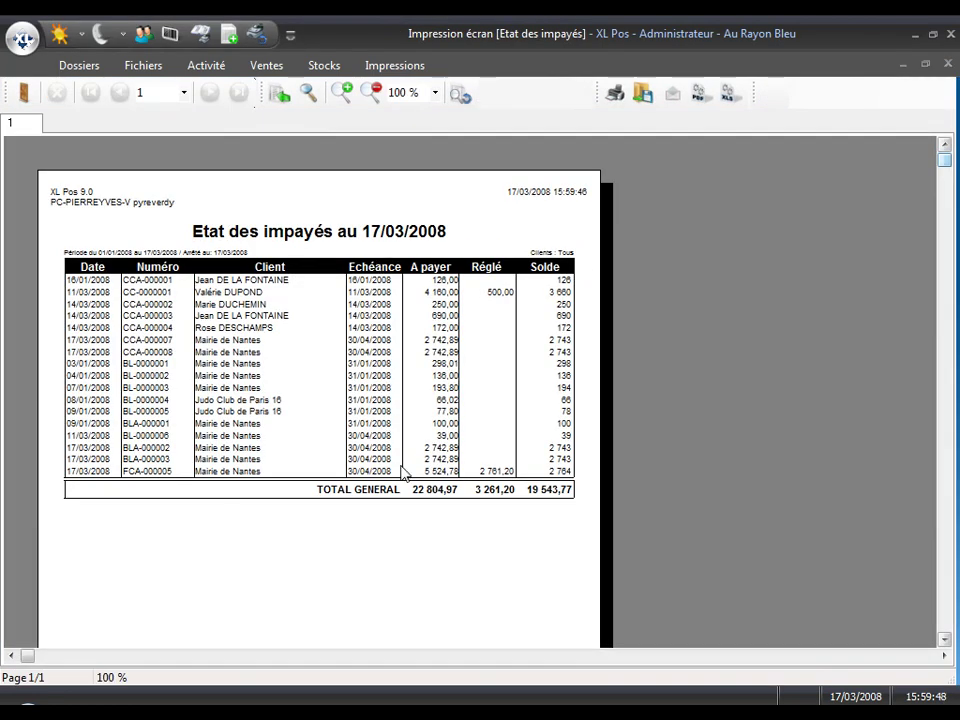
Step: Preview the unpaid statement letter (Relevé d'impayés) for all customers and read the Mairie de Nantes letter through to its end
left_click(400, 67)
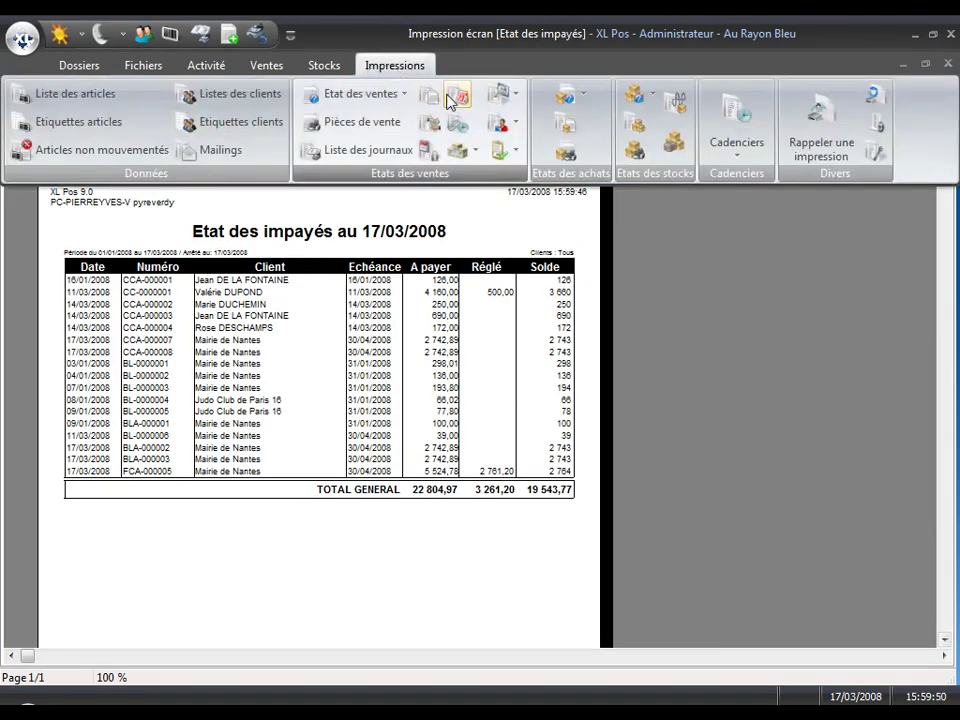
left_click(517, 152)
left_click(538, 248)
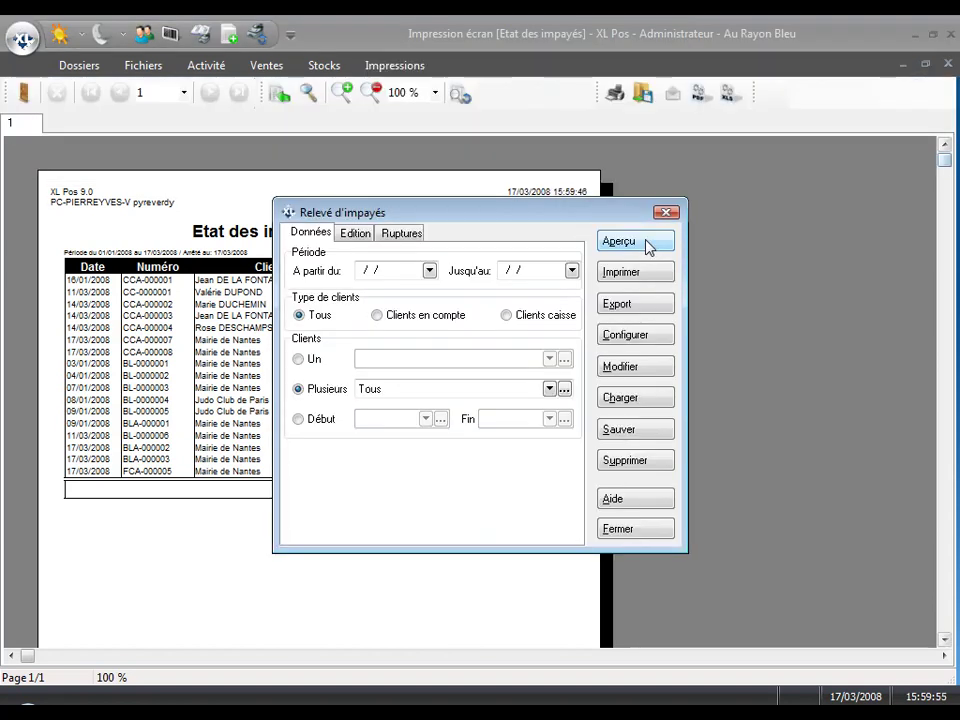
left_click(646, 243)
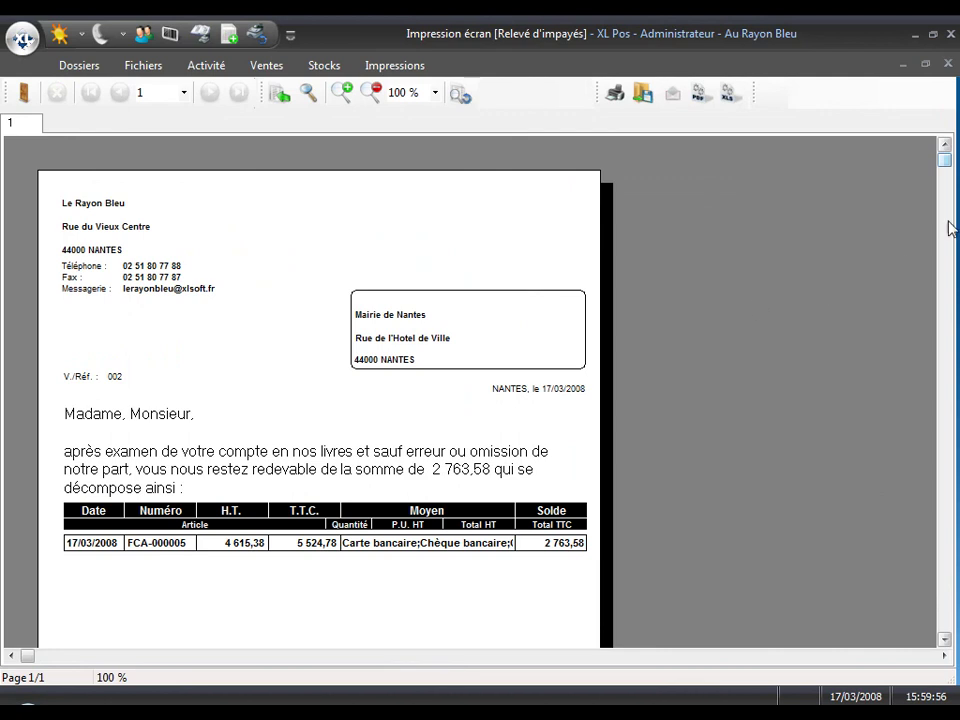
left_click_drag(948, 172, 953, 460)
scroll(555, 474, "down", 1)
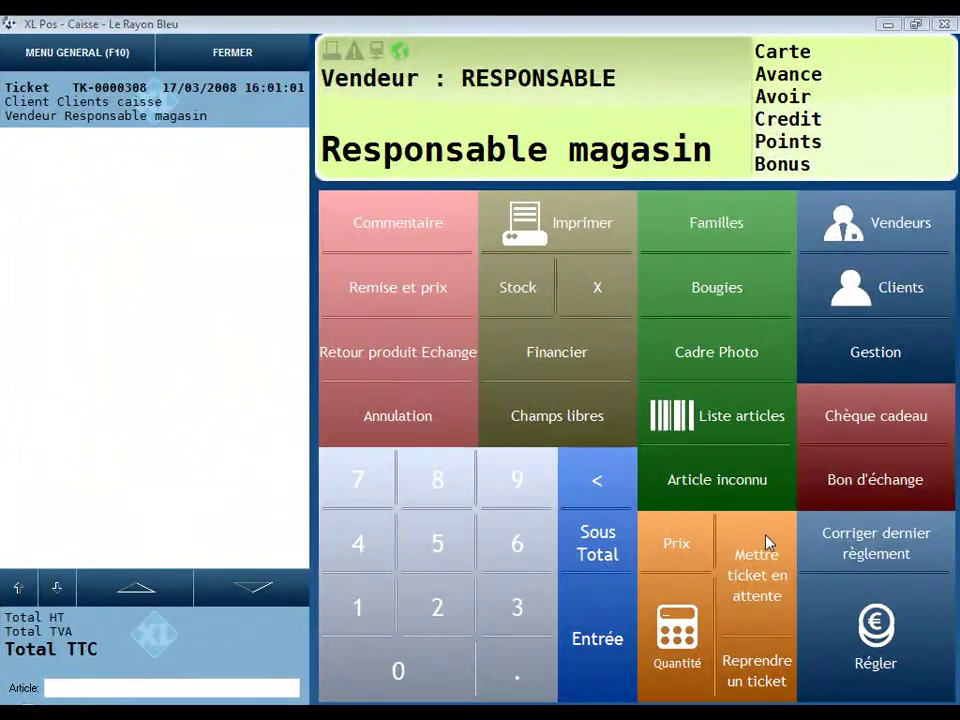
Step: In the XL Pos checkout, ring up one Cadre Photo Studio for the account customer Mairie de Nantes and finalise the delivery note as Non réglé
left_click(721, 357)
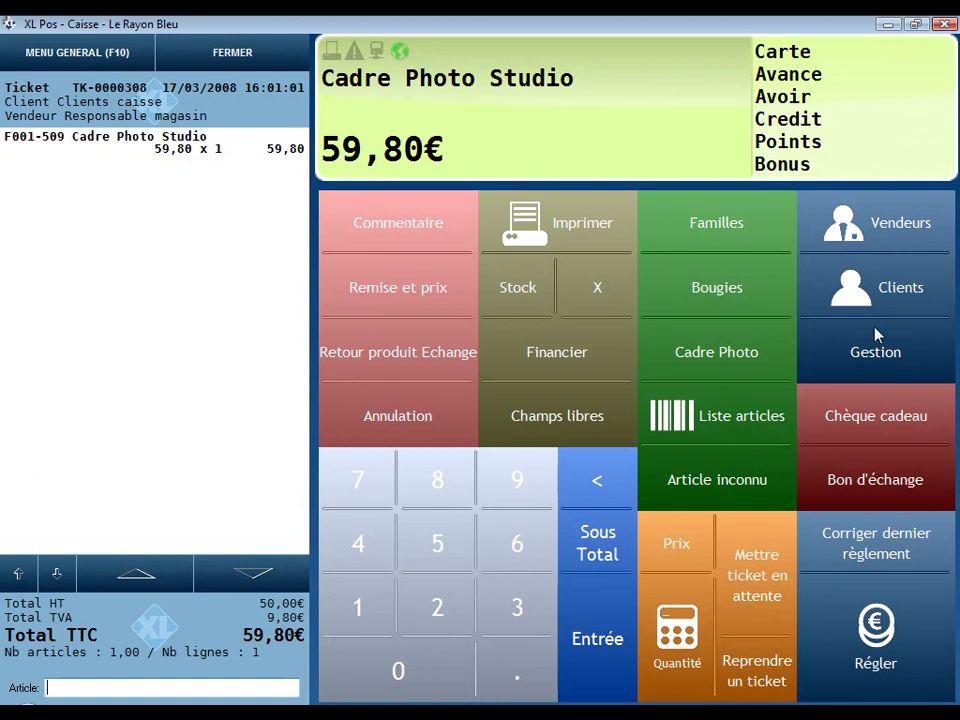
left_click(891, 292)
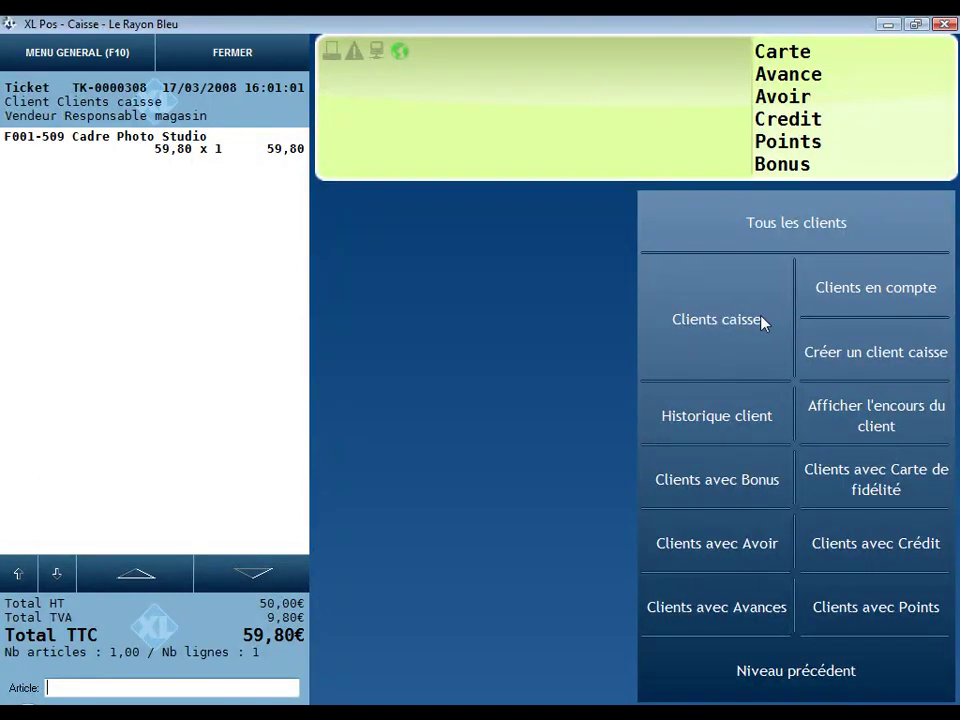
left_click(856, 293)
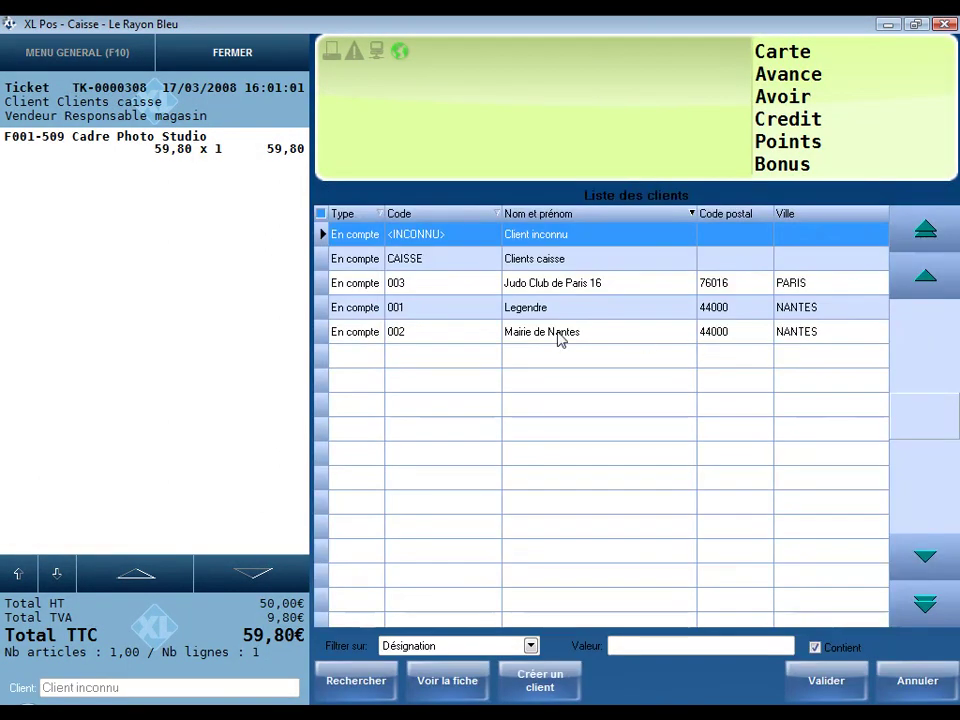
double_click(561, 336)
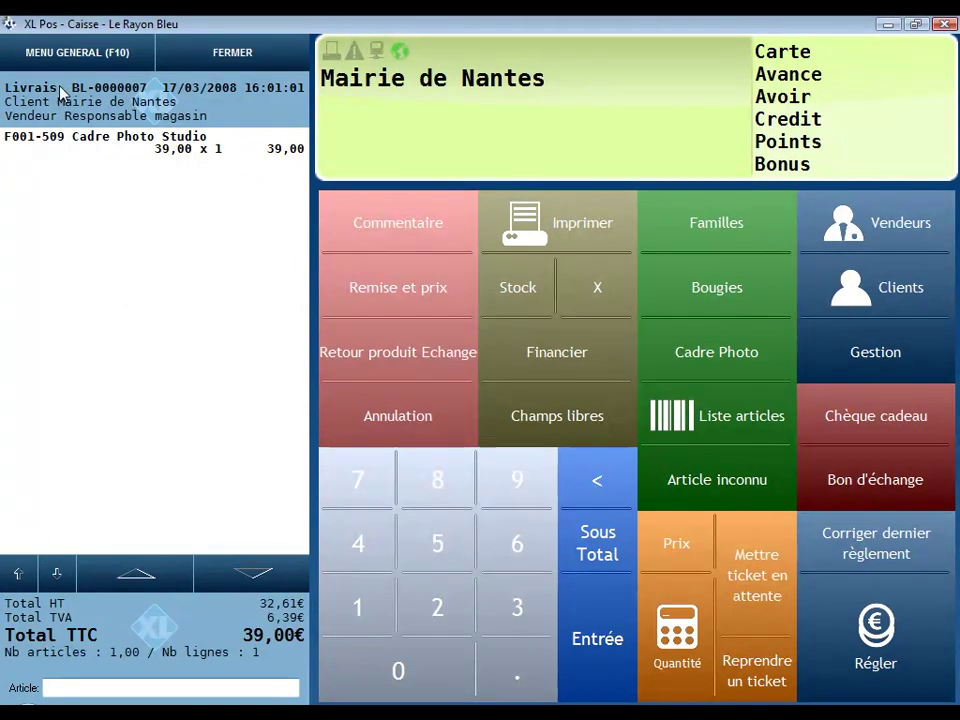
left_click(858, 630)
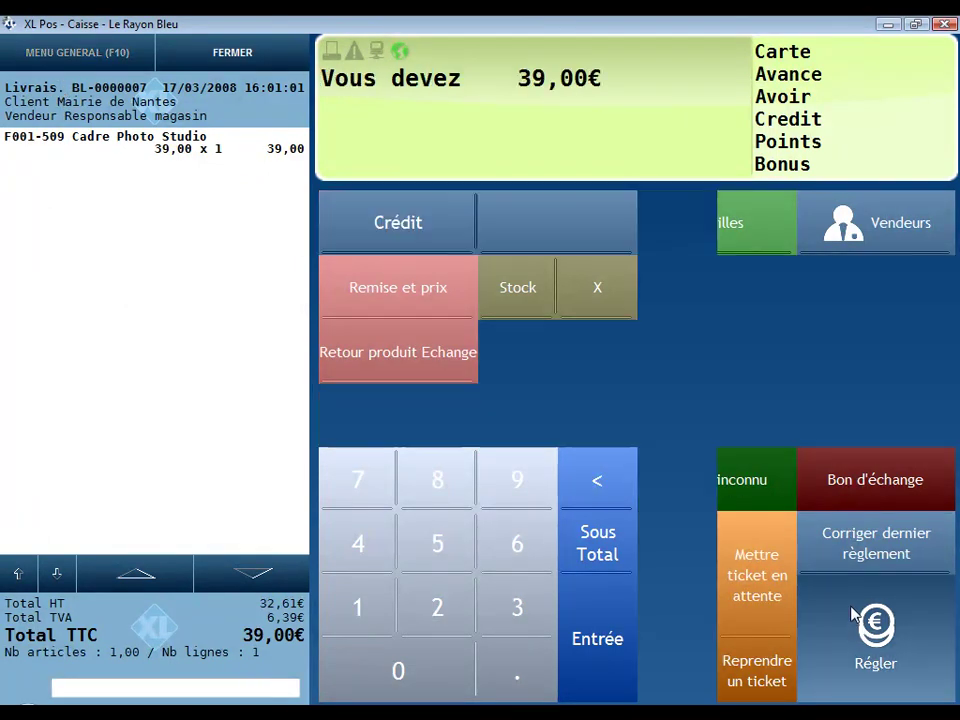
left_click(826, 225)
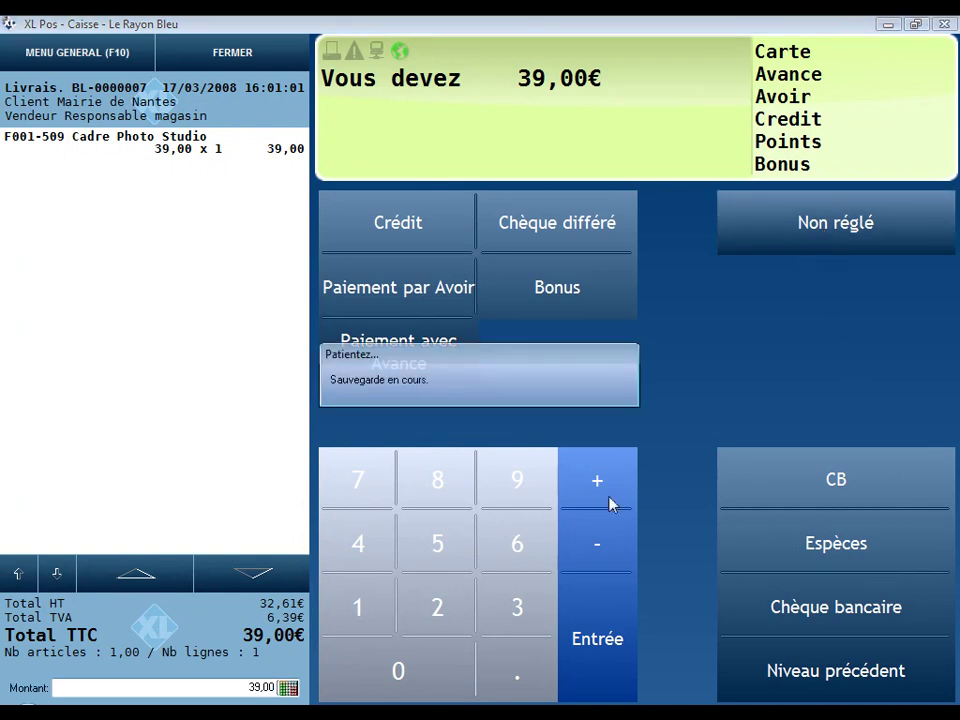